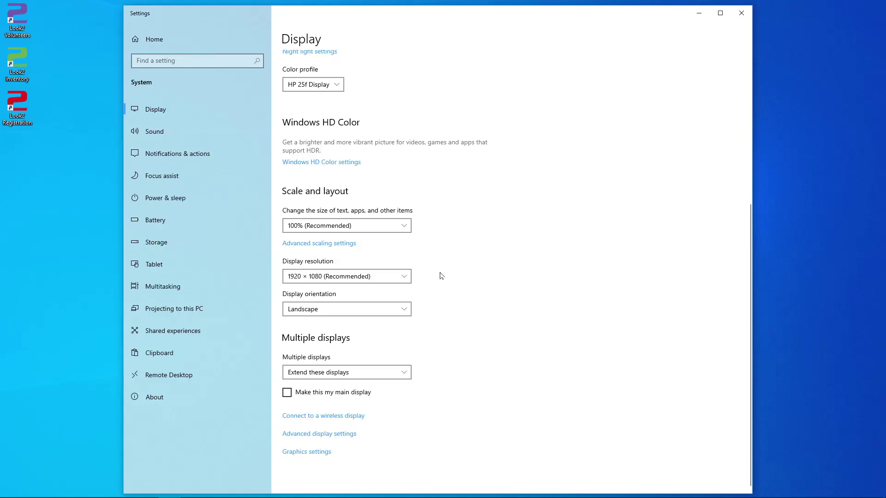
- Close the display Settings window so only the desktop with the Look2 shortcuts remains
left_click(742, 14)
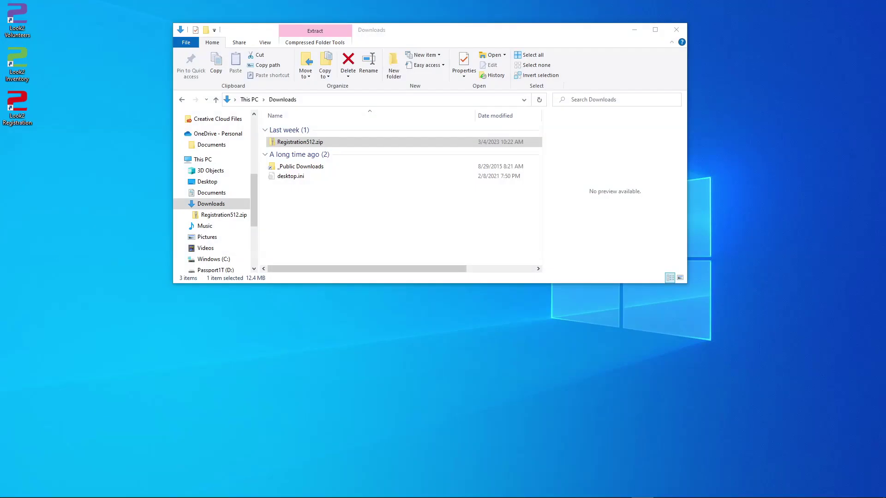
- Begin Extract All on Registration512.zip in Downloads
right_click(340, 142)
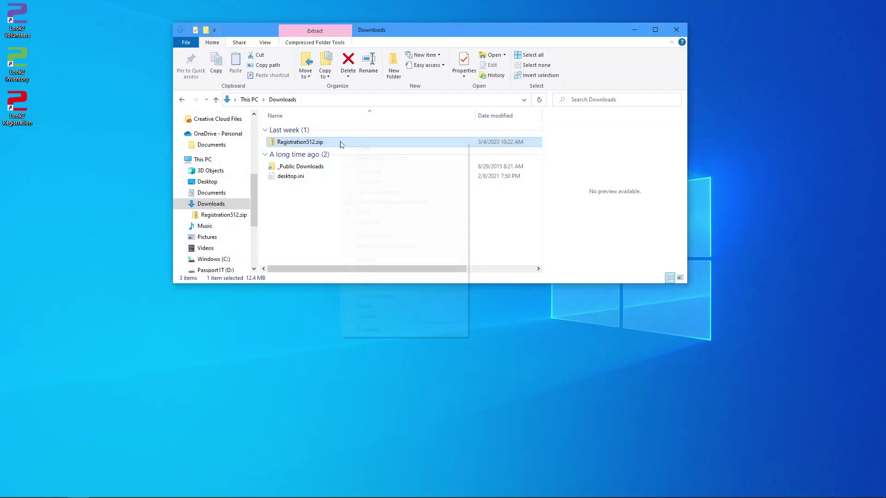
left_click(400, 175)
- Extract Registration512.zip into C:\Look2Software\Registration
left_click_drag(328, 215, 588, 214)
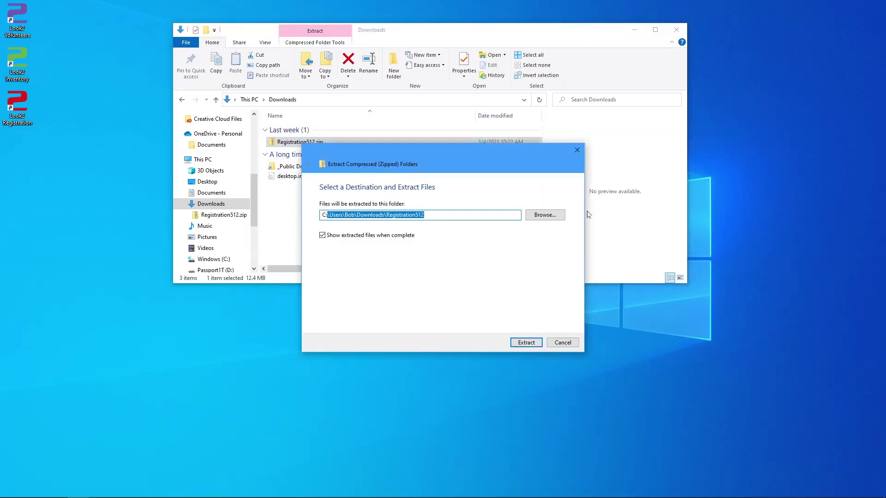
type("\\Look2")
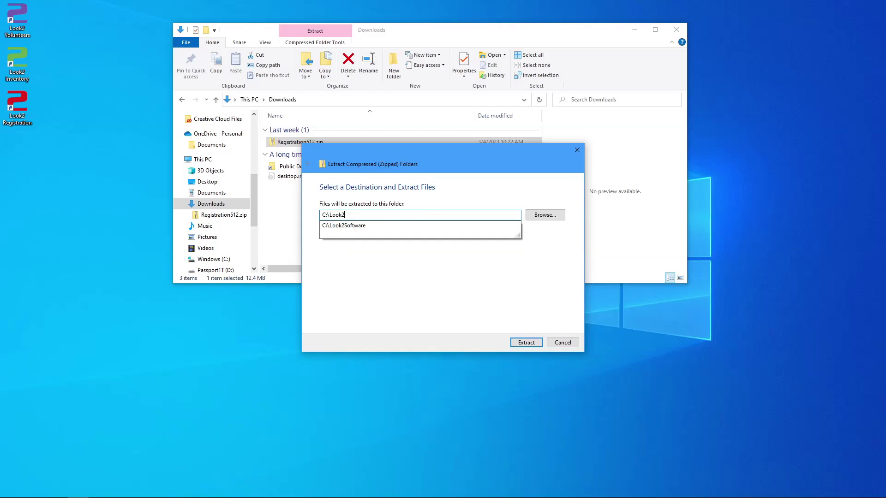
type("Software\\Registration")
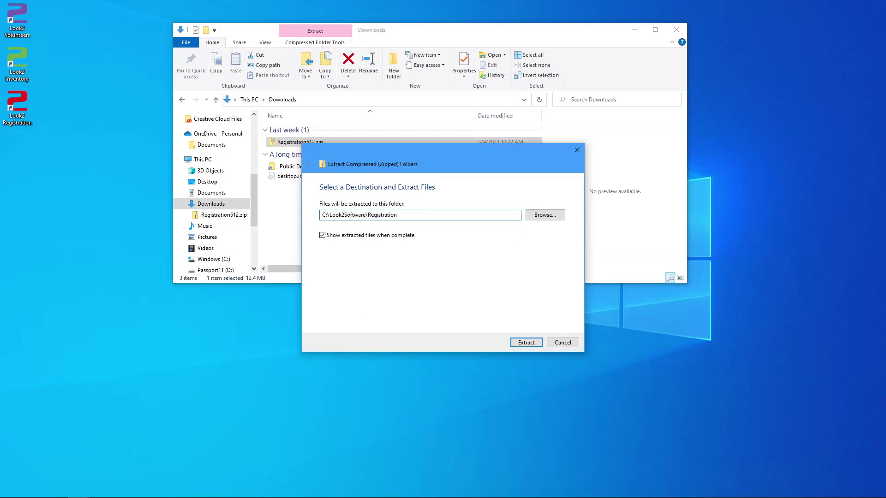
left_click(529, 342)
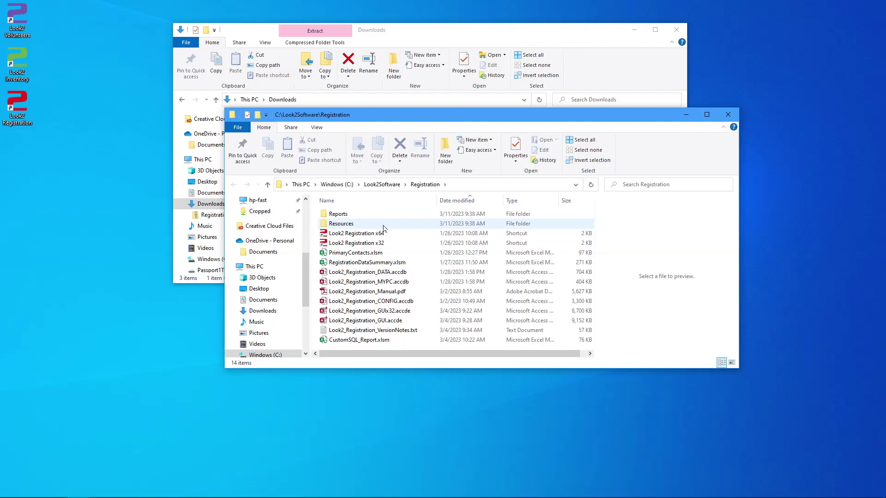
- In Resources > Fonts, install the barcode font for all users
double_click(342, 224)
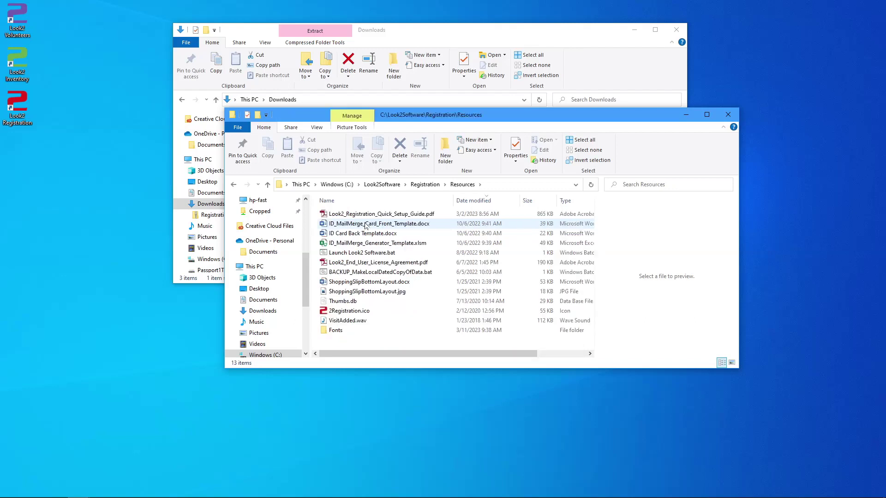
double_click(336, 330)
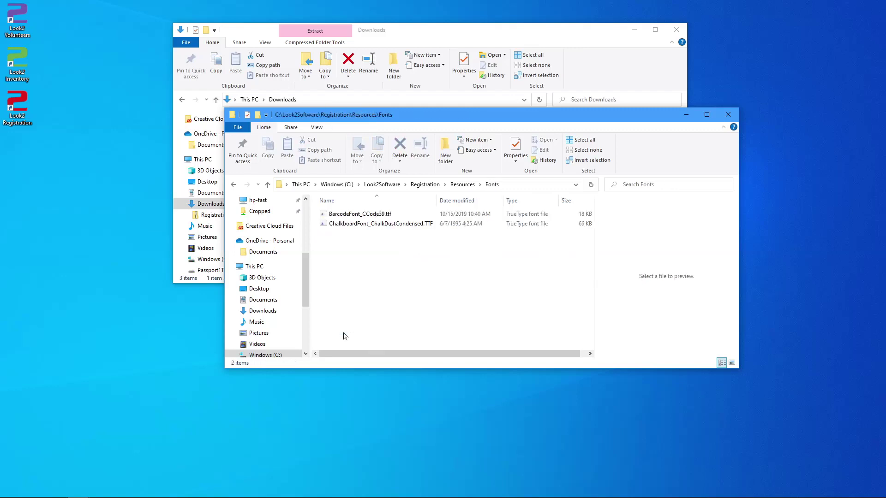
right_click(357, 215)
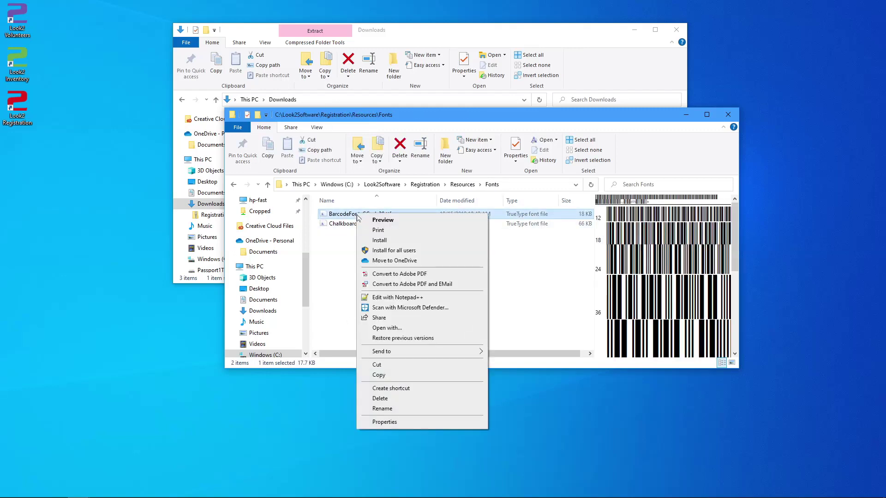
left_click(424, 254)
- Install the chalkboard font for all users too
left_click(410, 224)
right_click(410, 224)
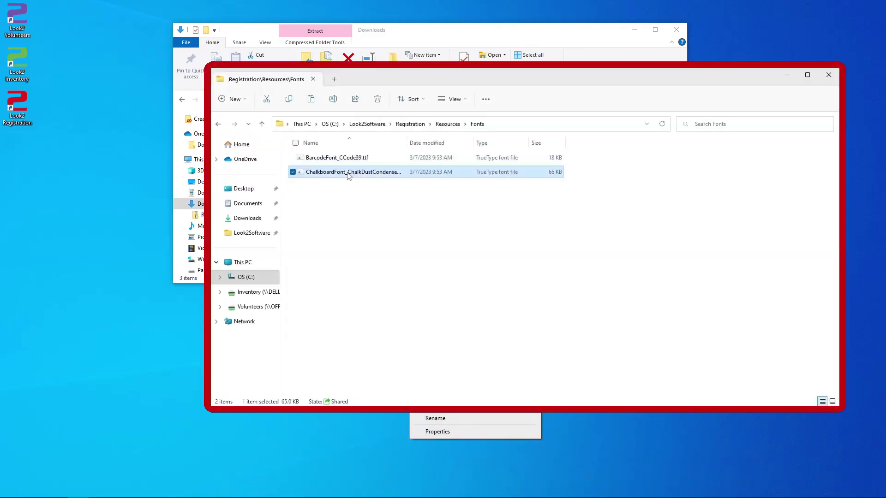
right_click(349, 175)
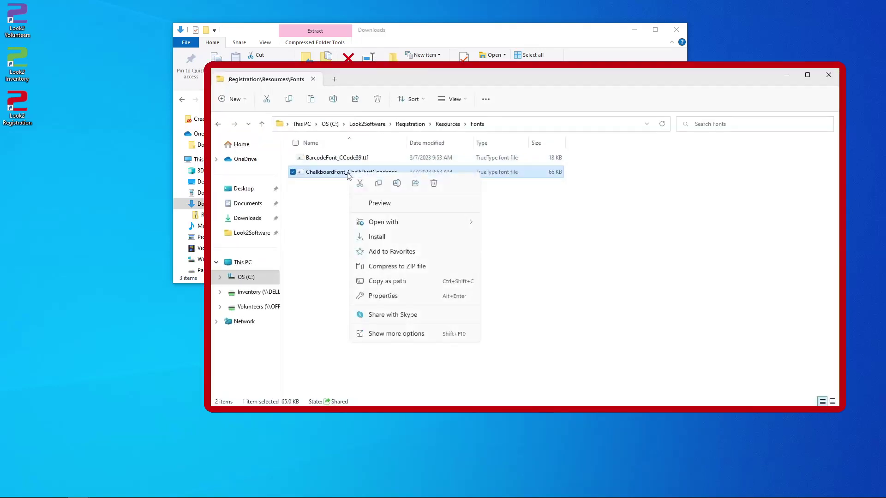
left_click(381, 334)
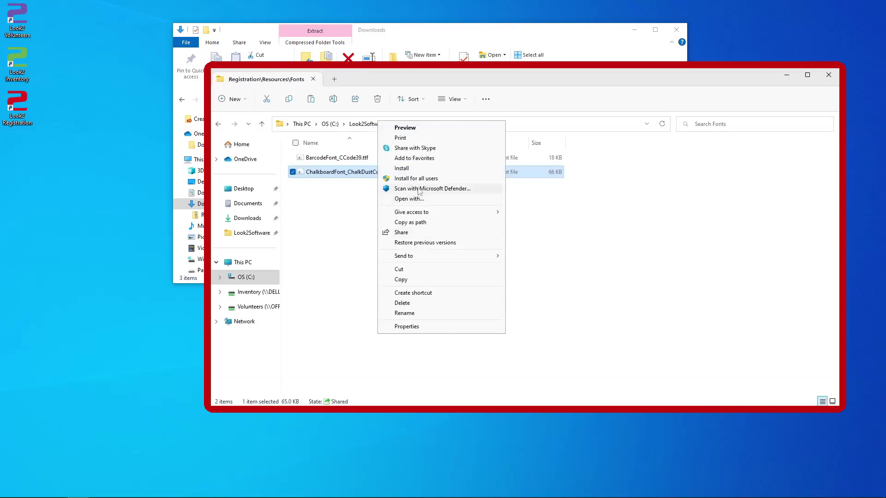
left_click(416, 181)
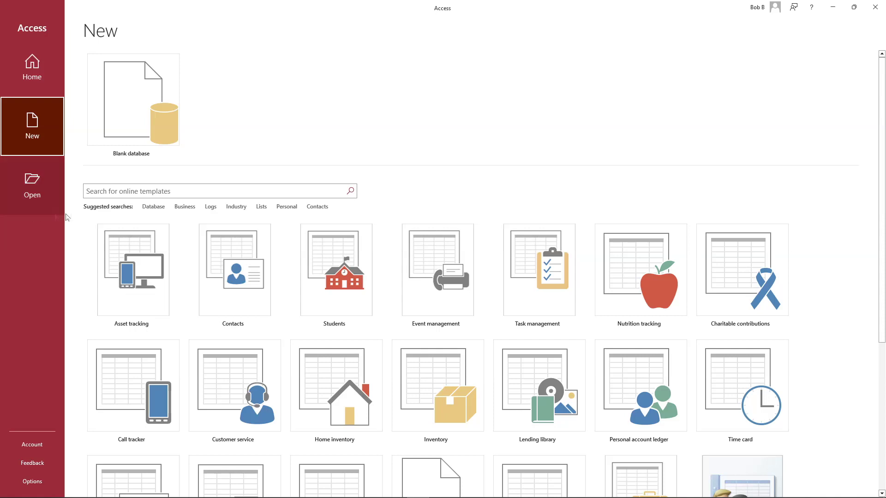
- Start adding a new trusted location in Access's Trust Center settings
left_click(31, 481)
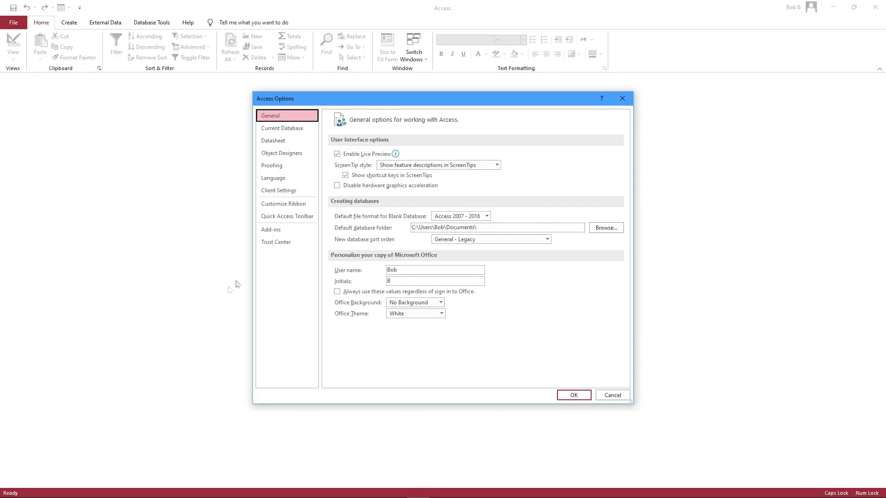
left_click(284, 246)
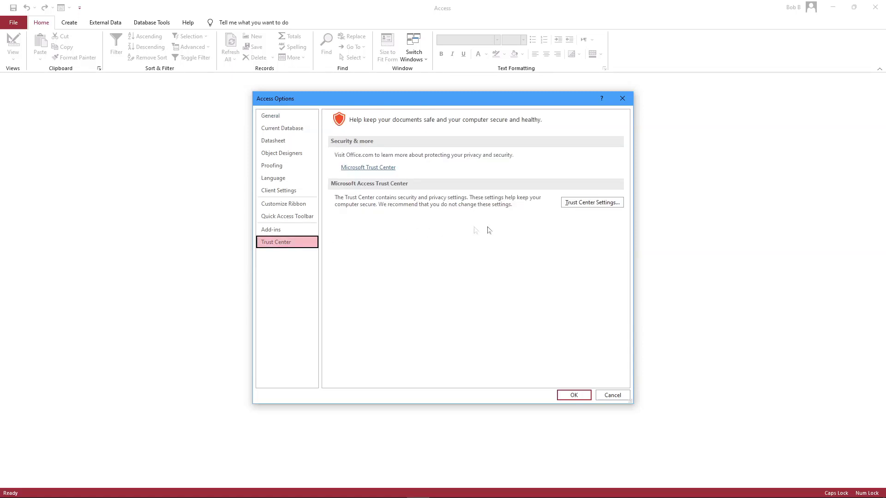
left_click(587, 203)
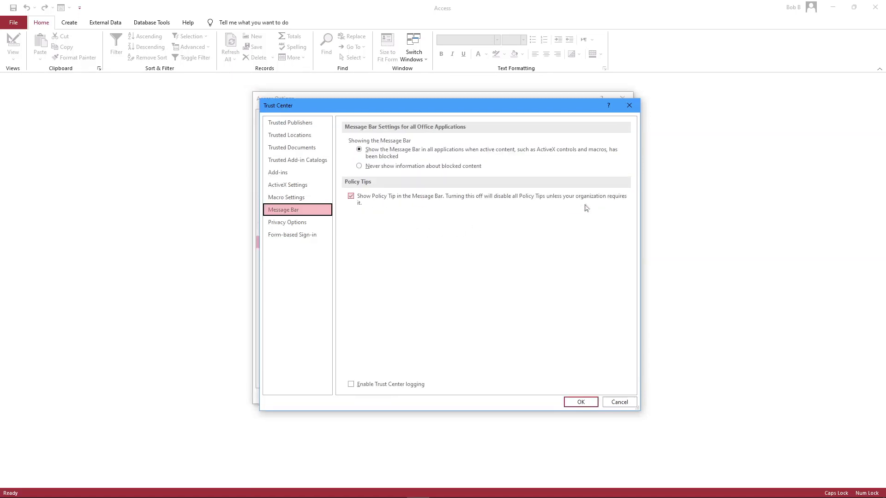
left_click(309, 138)
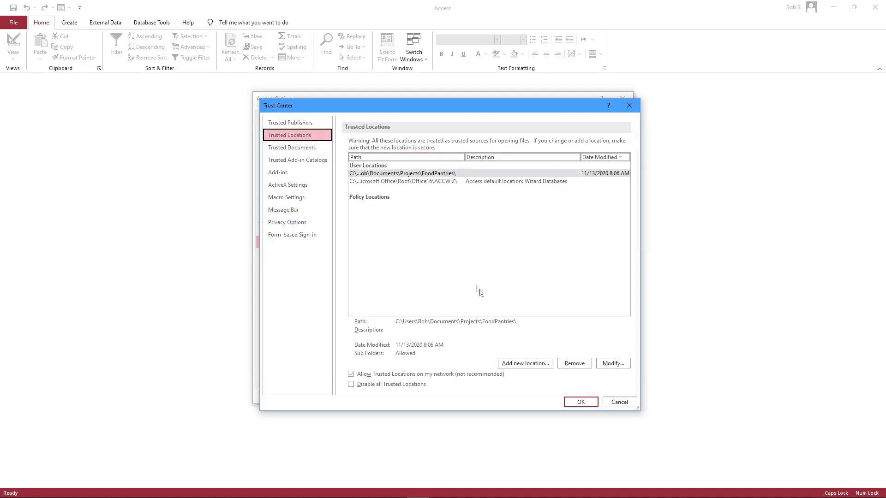
left_click(507, 364)
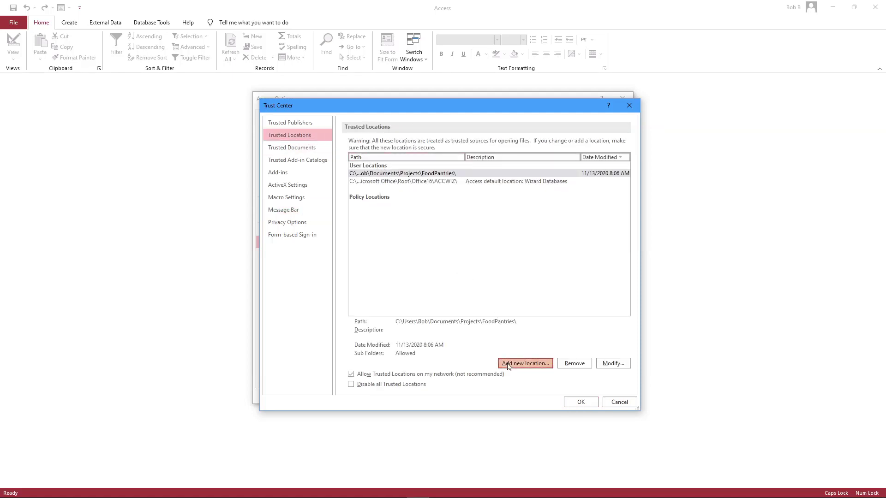
- Trust C:\Look2Software with subfolders, save the options and close Access
left_click_drag(471, 234, 363, 233)
type("Look2Software")
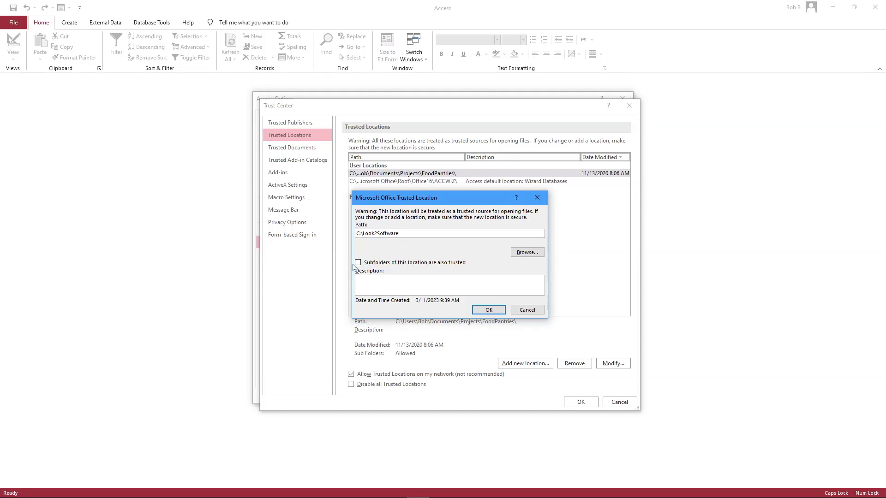
left_click(358, 263)
left_click(489, 310)
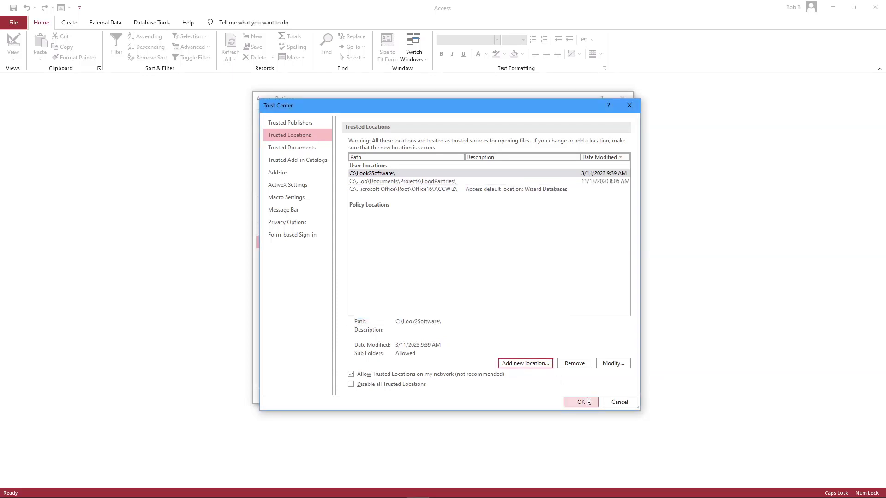
left_click(582, 402)
left_click(587, 401)
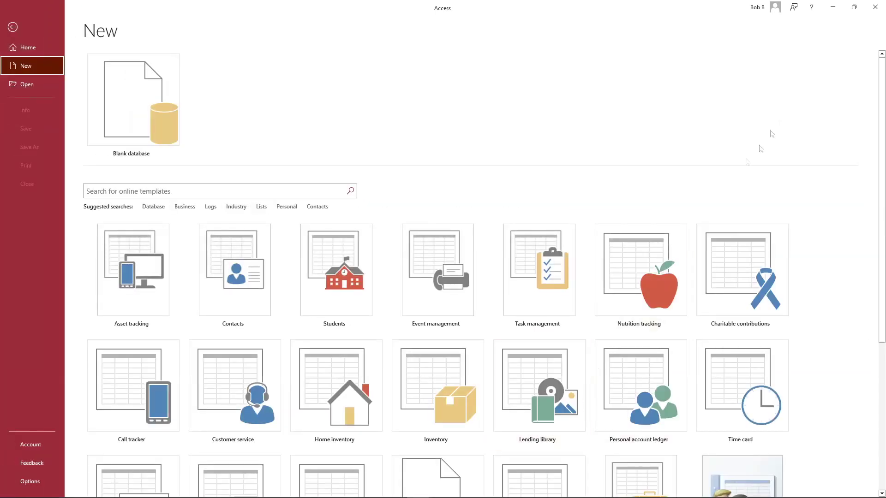
left_click(874, 7)
- Launch Excel and start adding a new trusted location in its Trust Center
left_click(122, 497)
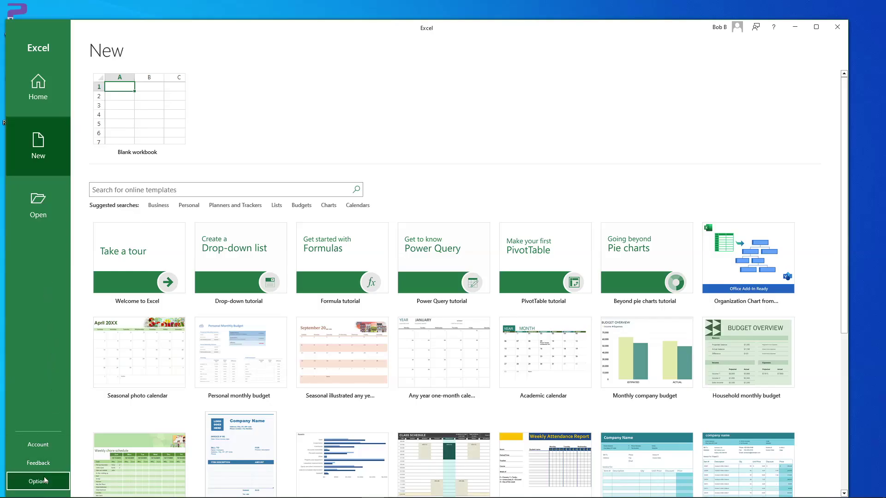
left_click(46, 478)
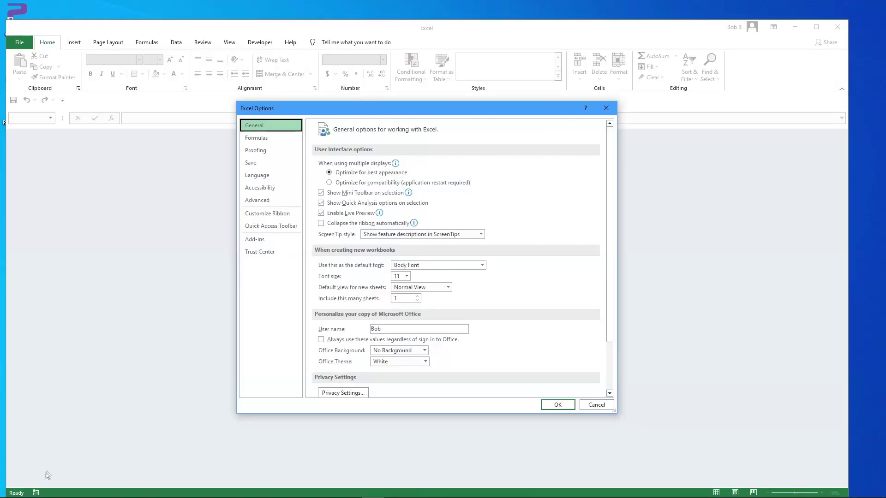
left_click(264, 252)
left_click(565, 214)
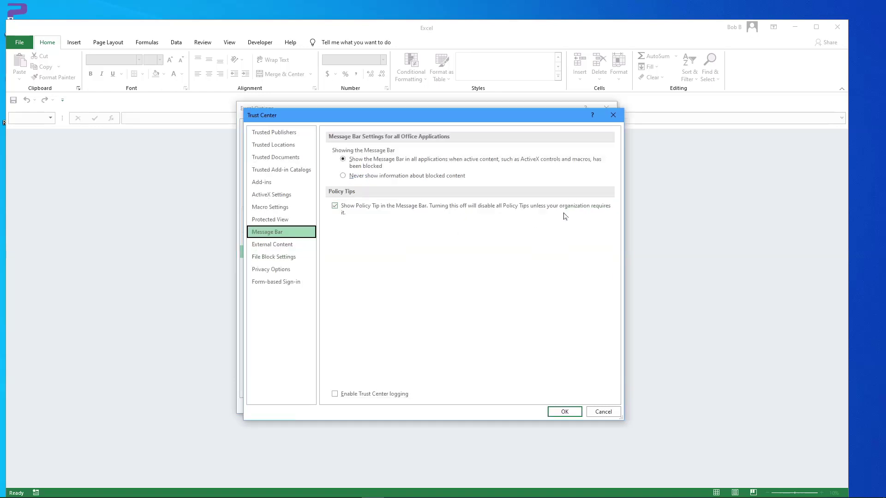
left_click(292, 149)
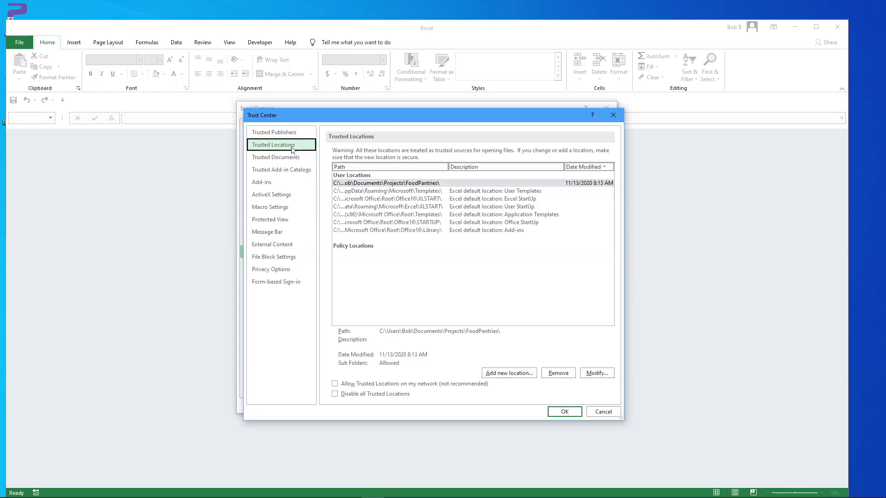
left_click(509, 375)
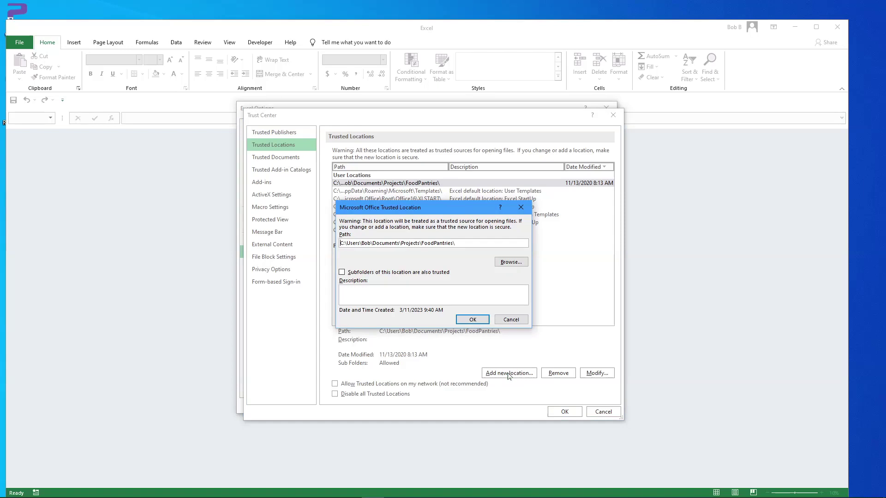
- Trust C:\Look2Software\ including subfolders, save the options and close Excel
left_click_drag(455, 243, 347, 244)
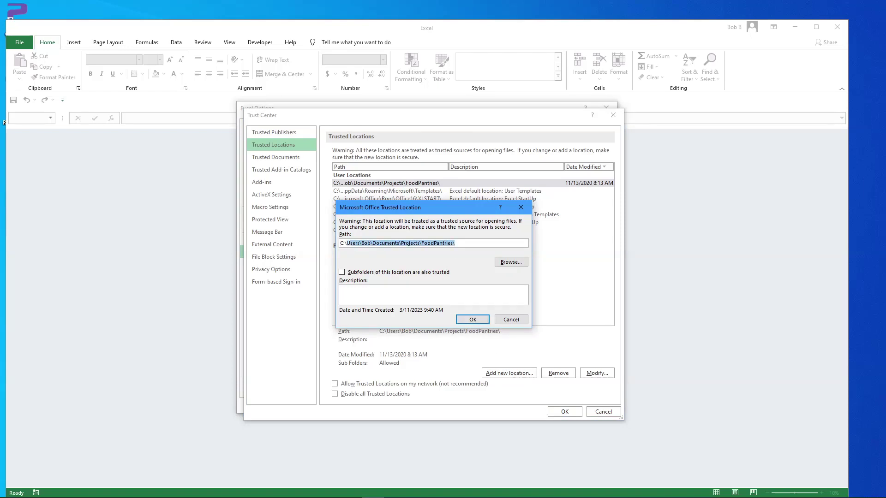
type("Look2Softwa")
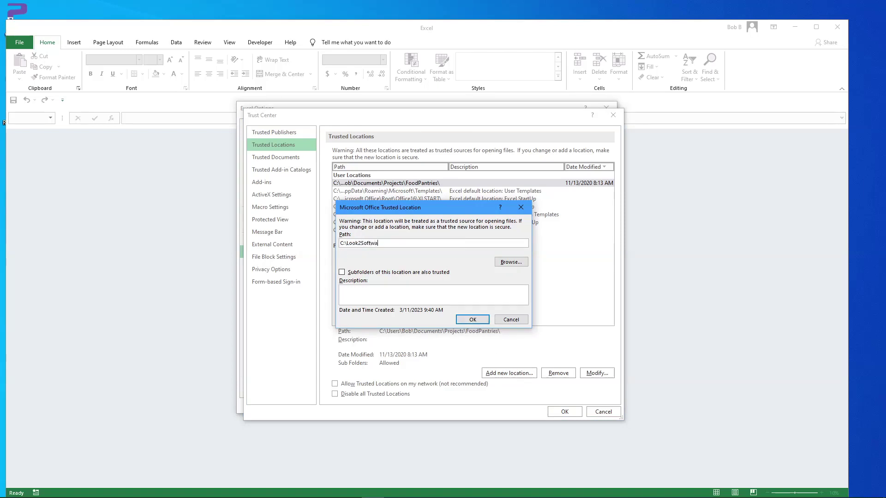
left_click(341, 272)
left_click(472, 319)
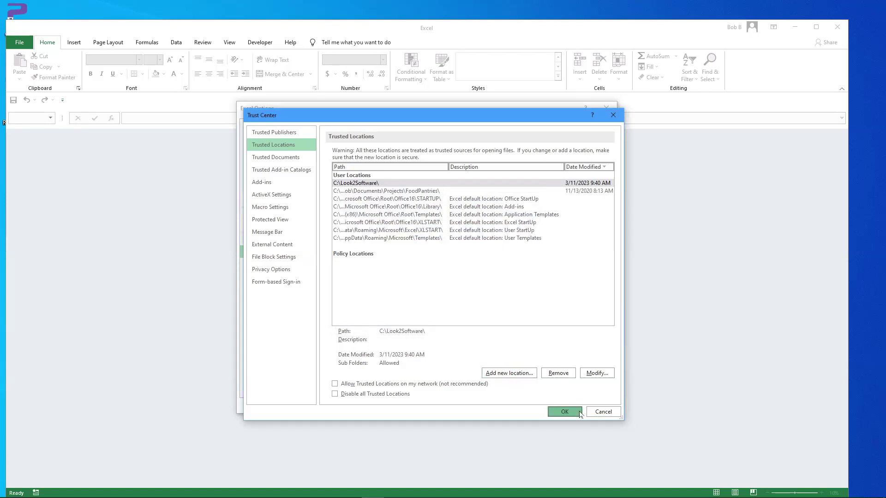
left_click(580, 415)
left_click(562, 407)
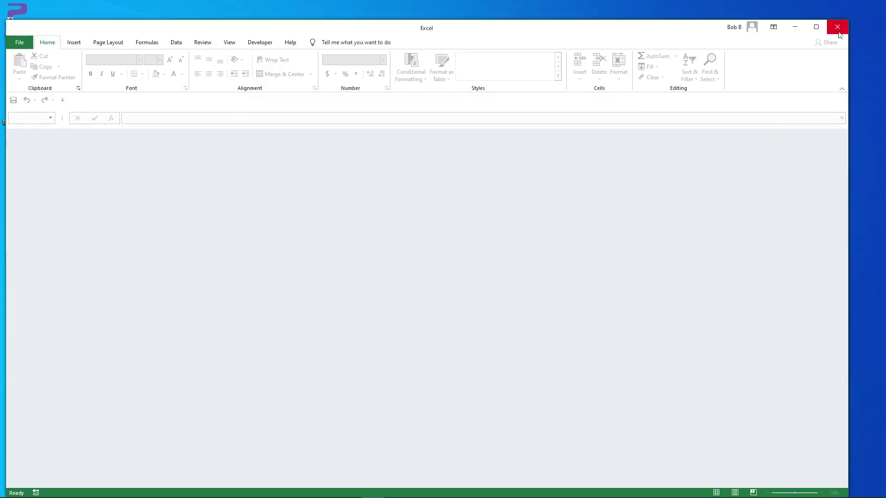
left_click(837, 28)
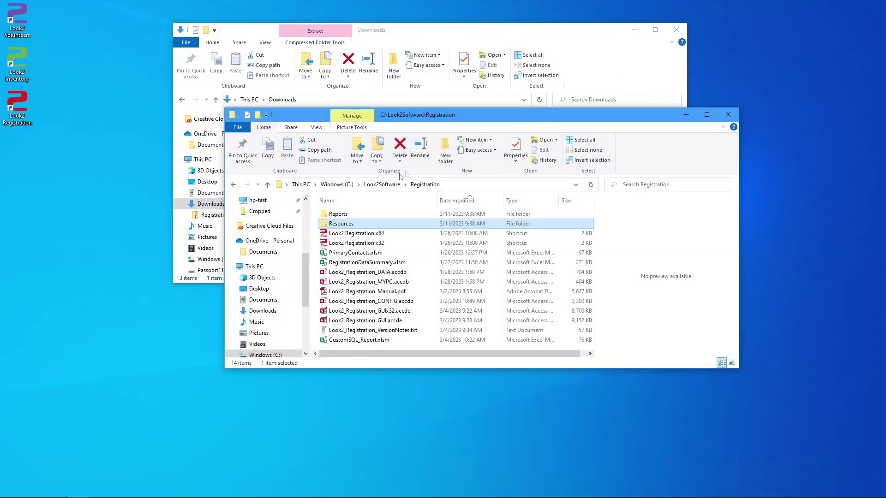
- From C:\Look2Software, start sharing the Registration folder via its Properties
left_click(383, 184)
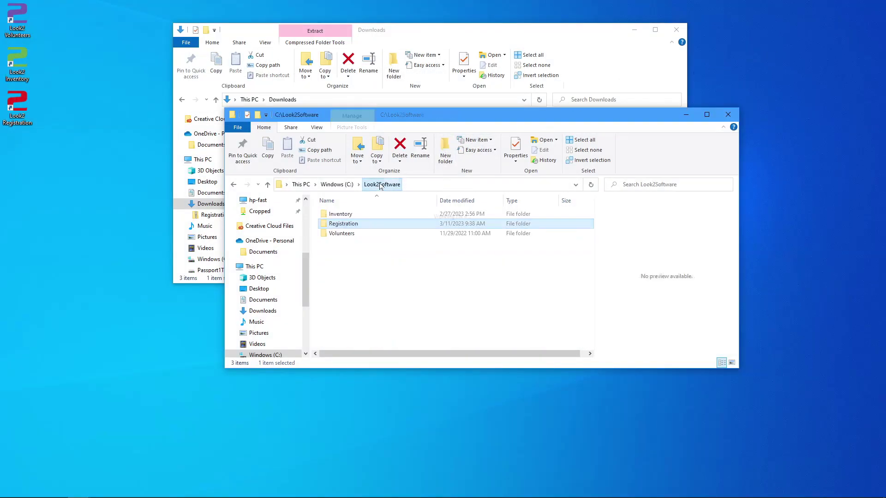
right_click(346, 224)
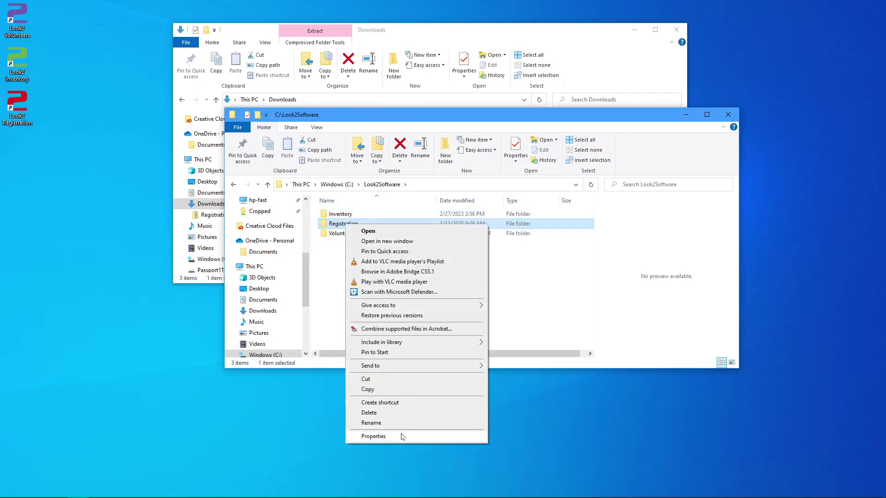
left_click(374, 437)
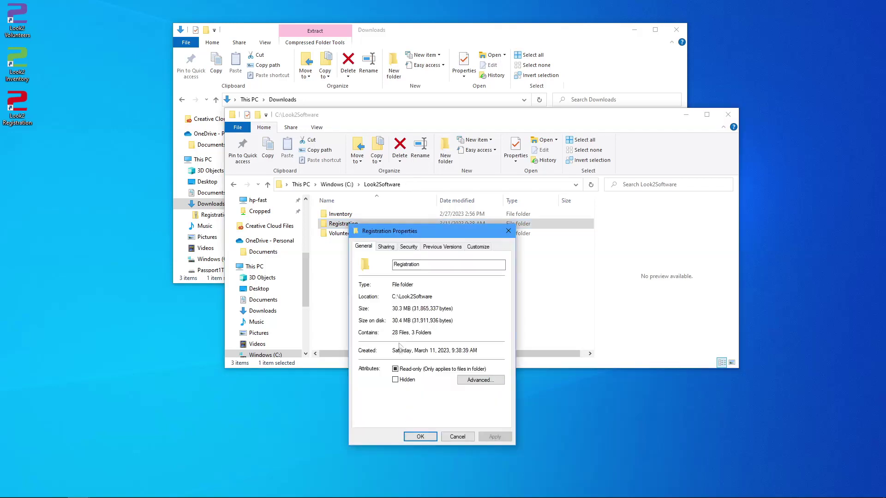
left_click(386, 247)
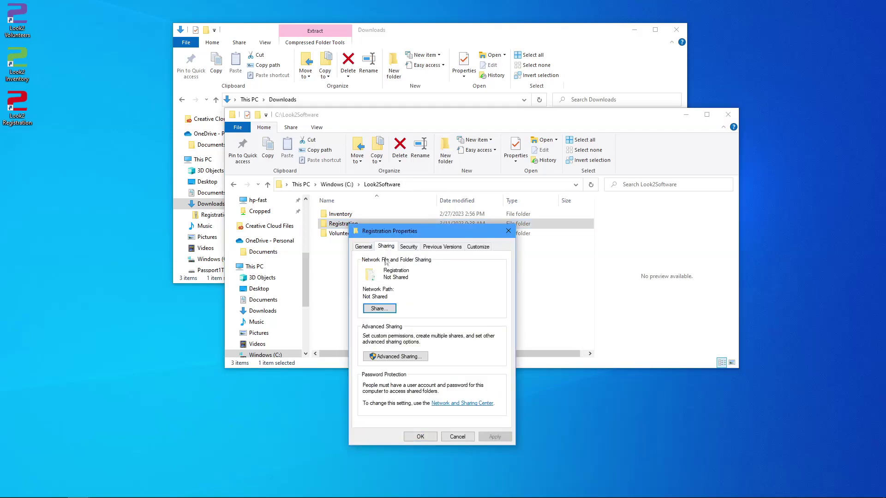
left_click(380, 309)
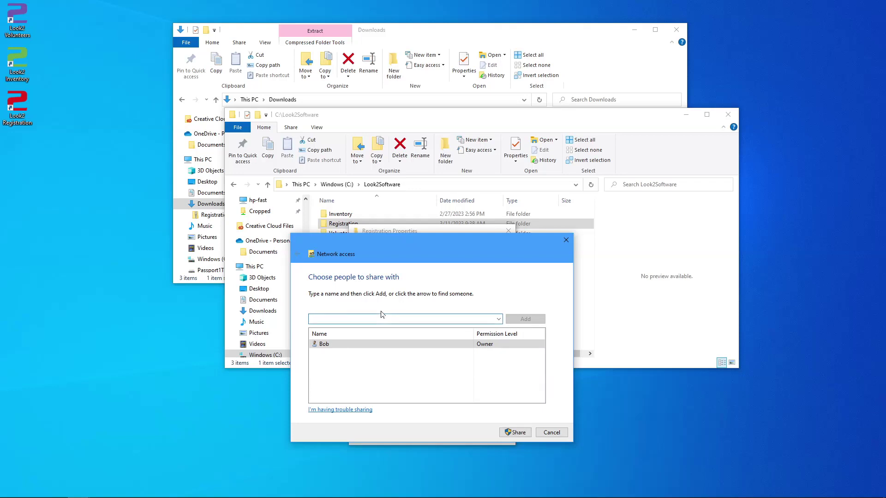
- Share the folder with Everyone at Read/Write permission
left_click(498, 319)
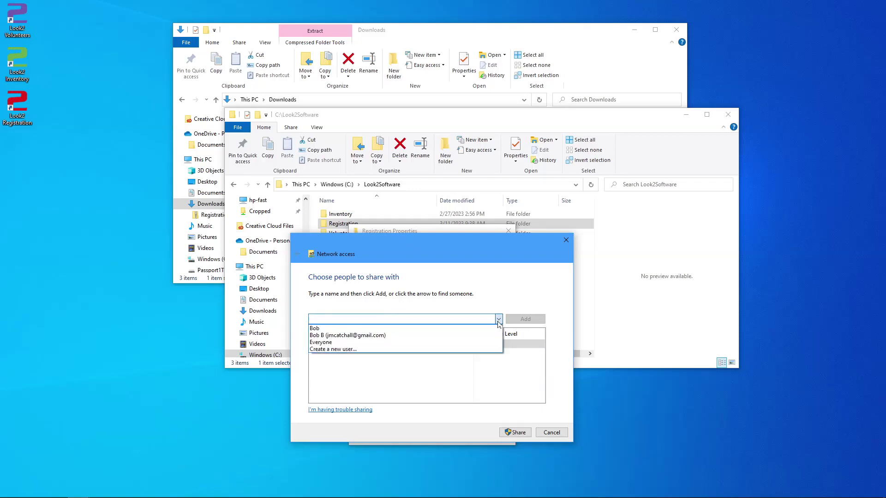
left_click(492, 342)
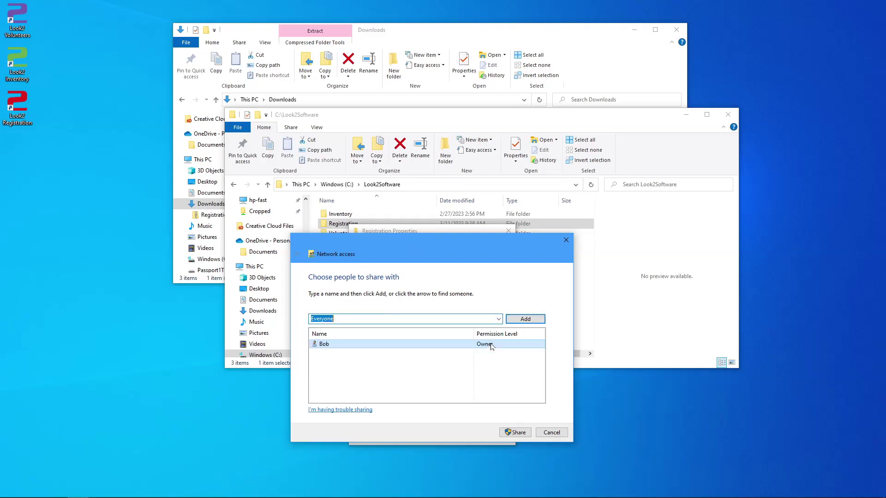
left_click(524, 320)
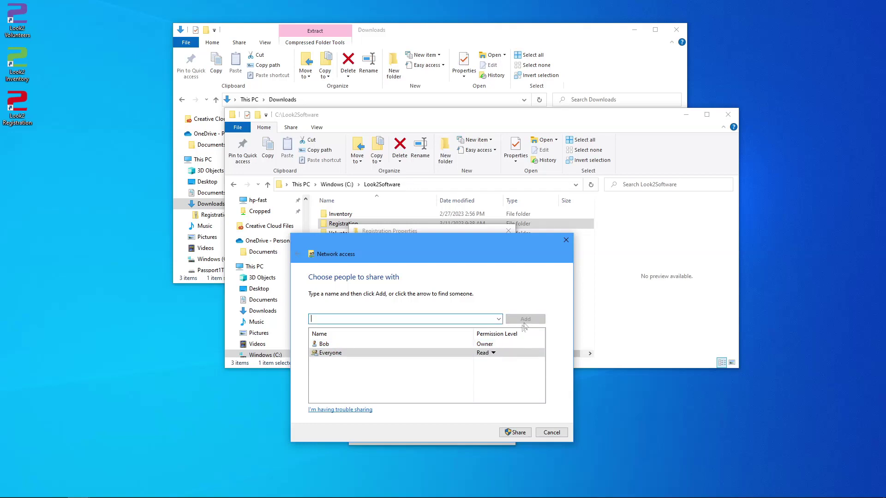
left_click(489, 353)
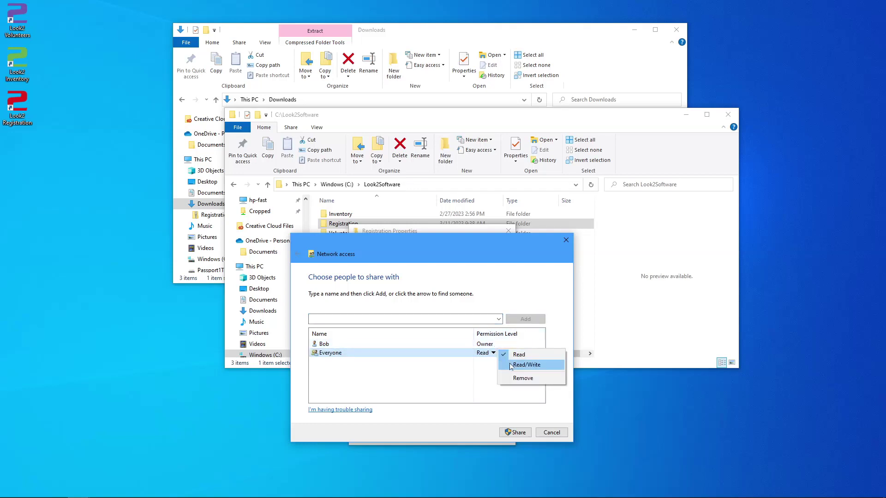
left_click(510, 365)
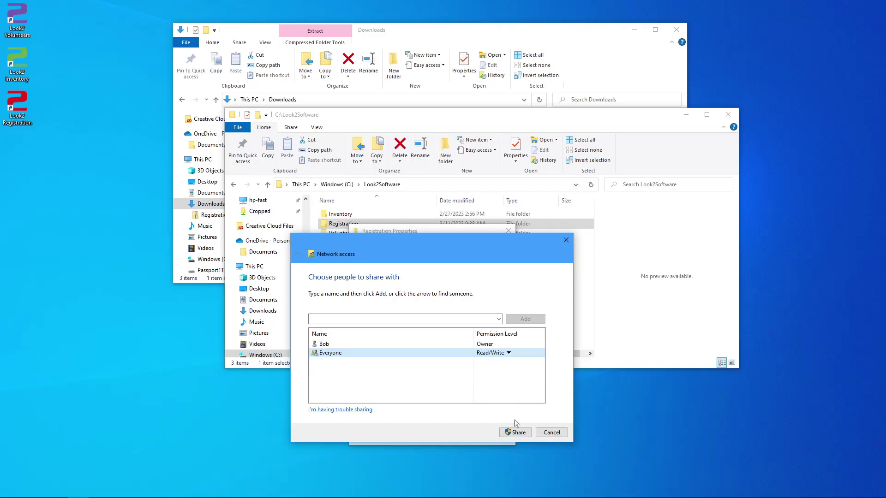
left_click(515, 433)
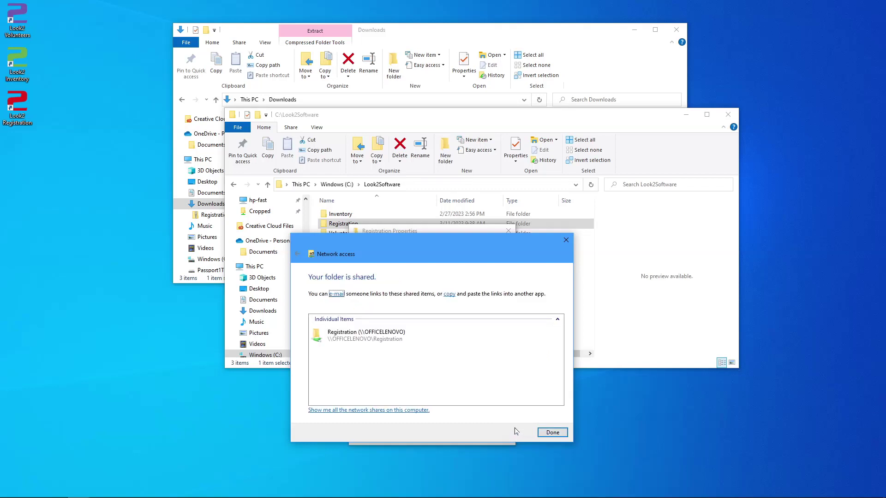
left_click(402, 340)
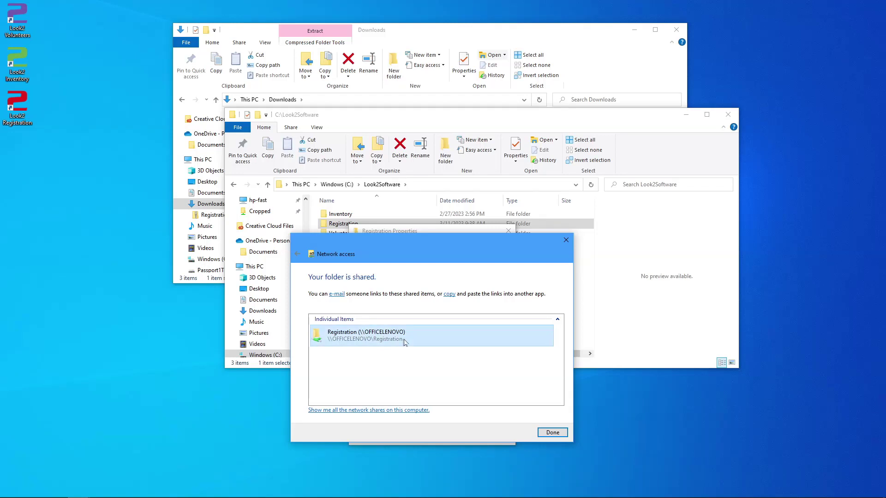
- Copy the network path \\OFFICELENOVO\Registration and close Registration Properties
left_click(550, 433)
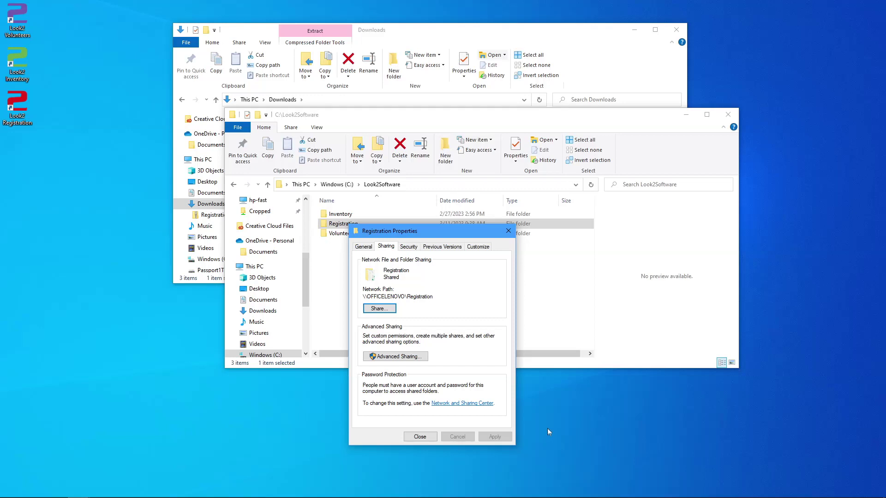
left_click_drag(434, 297, 363, 296)
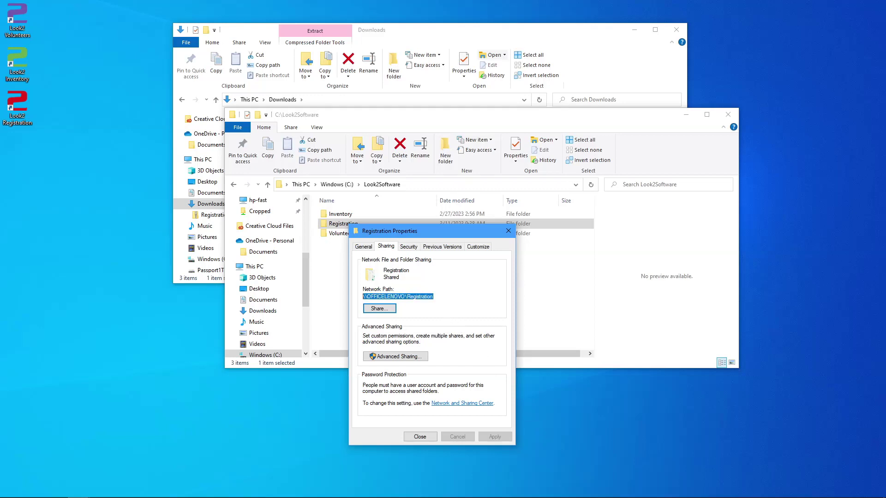
right_click(384, 295)
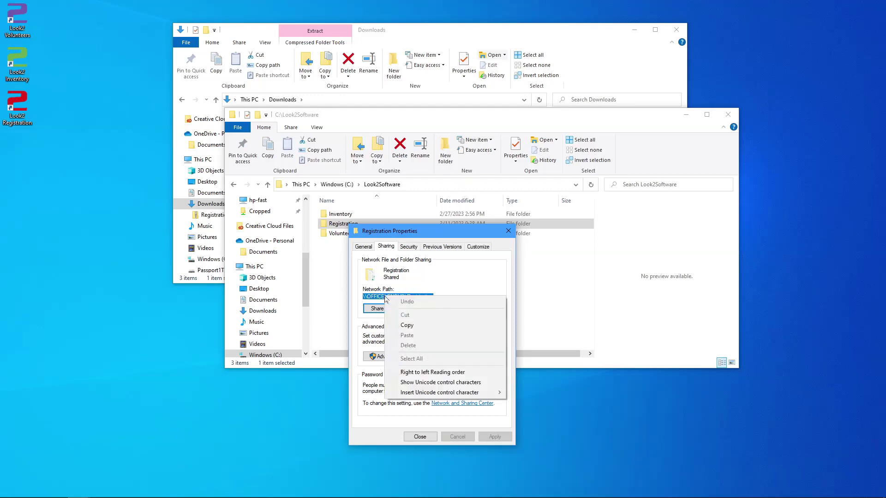
left_click(416, 326)
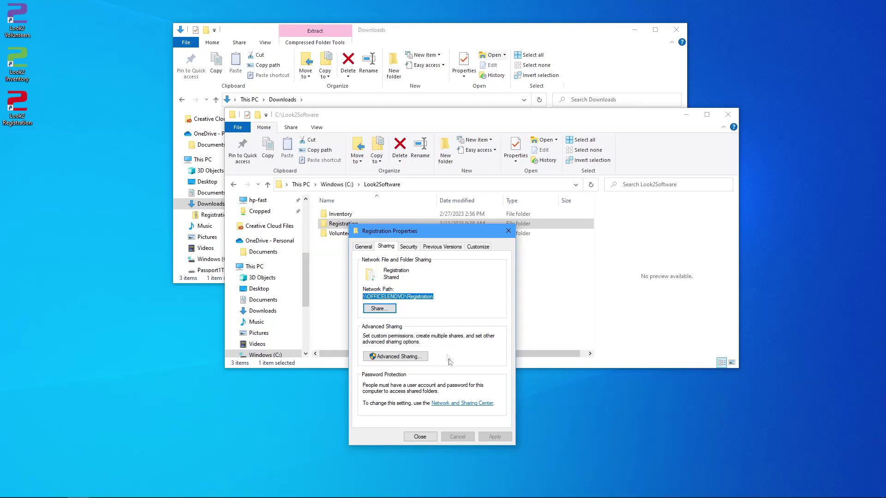
left_click(419, 437)
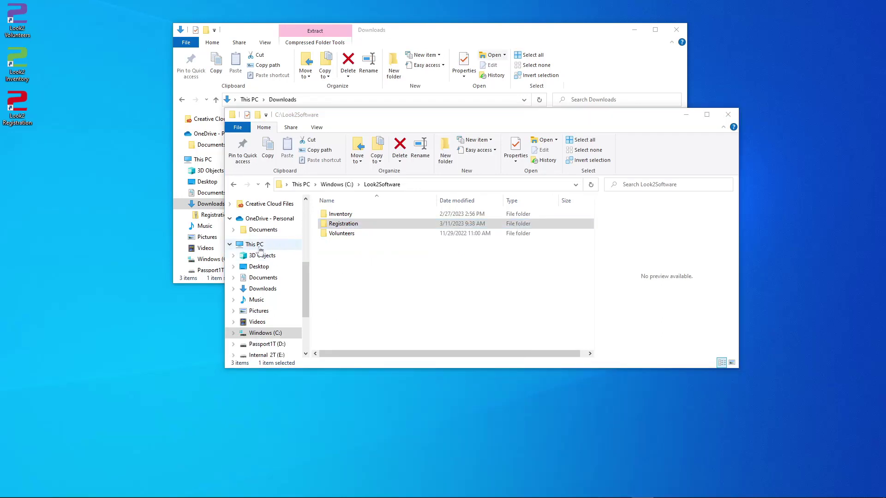
- Map \\OFFICELENOVO\Registration as drive R: from This PC, then close the R: window
right_click(257, 245)
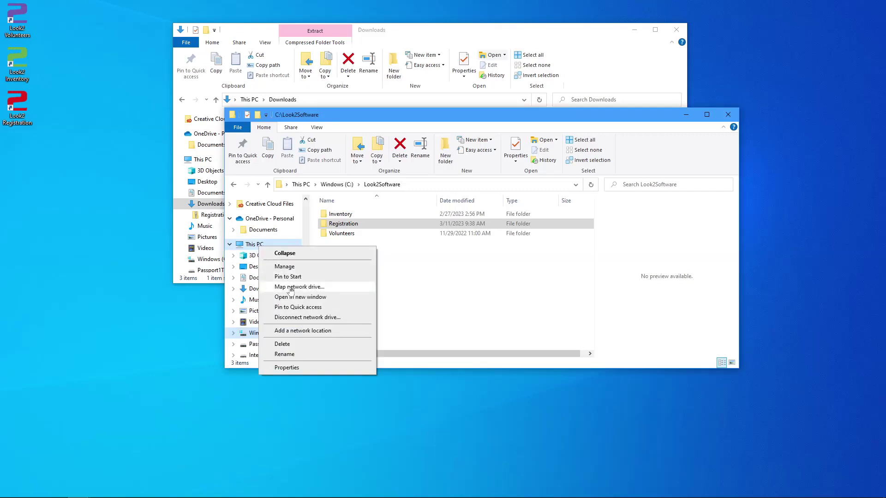
left_click(290, 287)
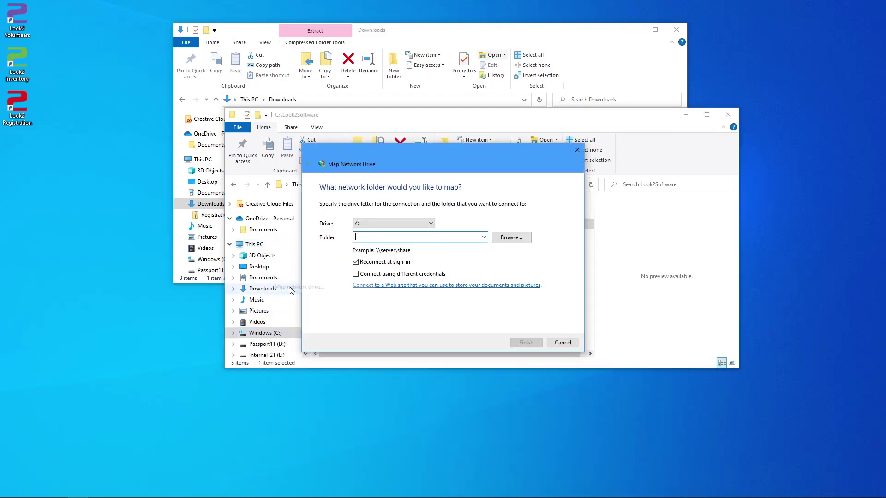
left_click(428, 223)
left_click(376, 288)
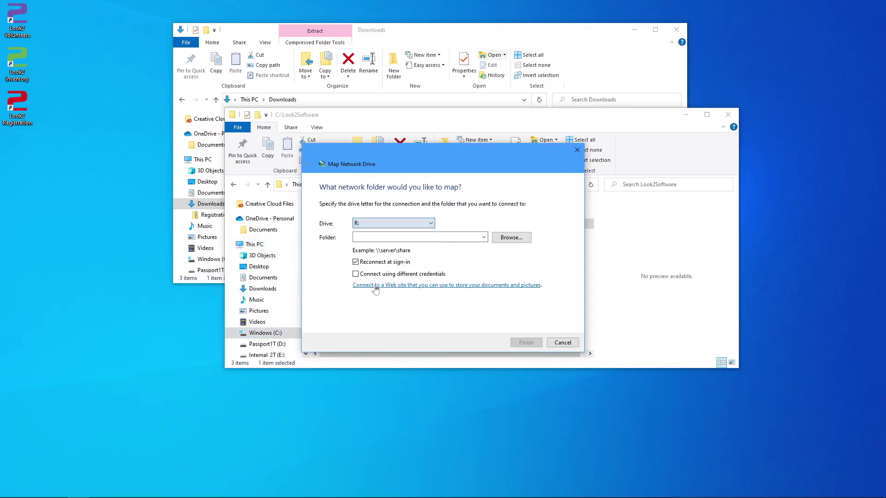
left_click(356, 237)
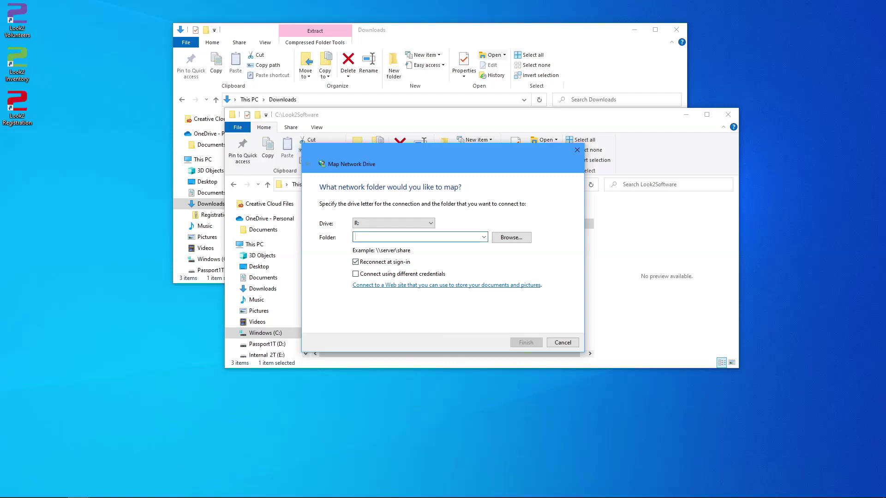
right_click(365, 237)
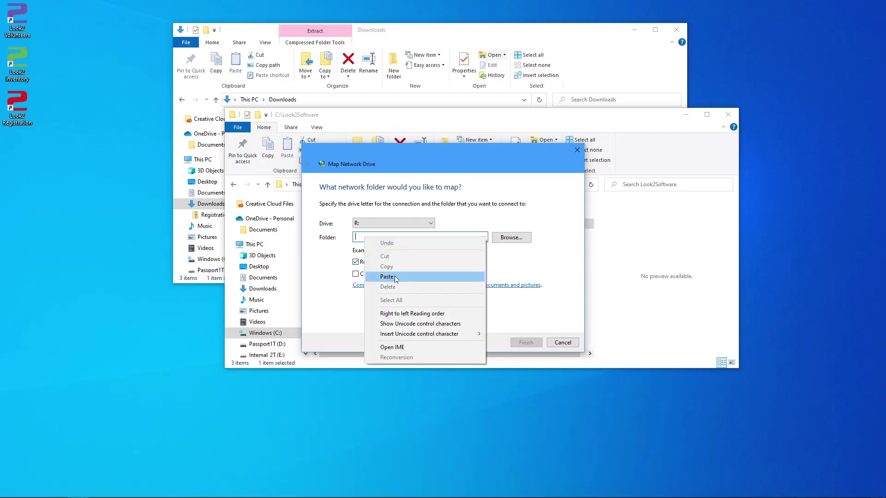
left_click(433, 276)
left_click(531, 343)
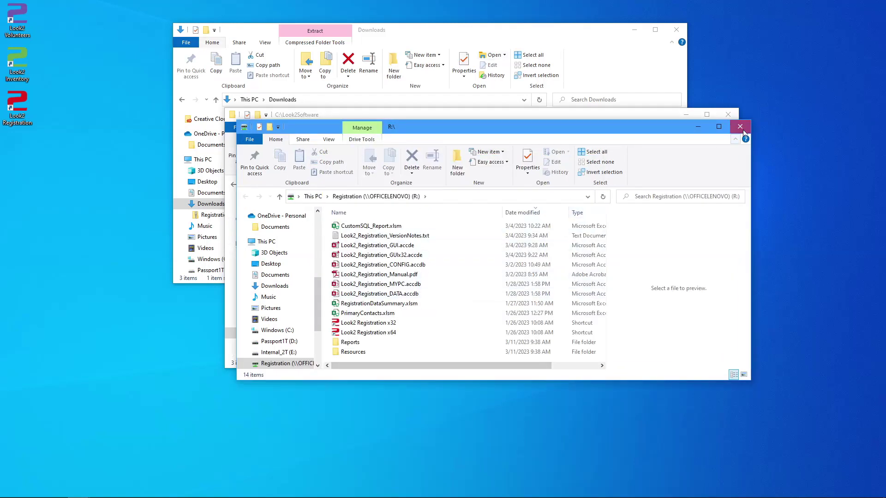
left_click(742, 128)
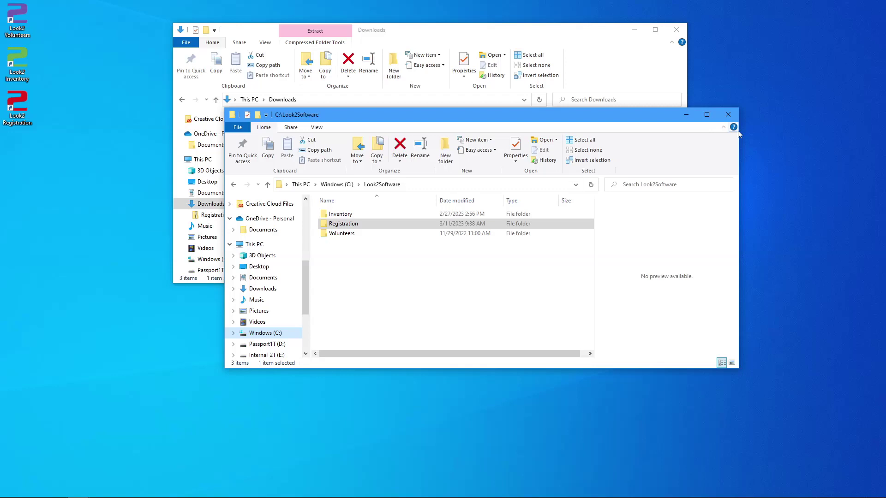
- Try opening Look2_Registration_GUI.accde, dismiss the 64-bit warning and close Access
double_click(336, 225)
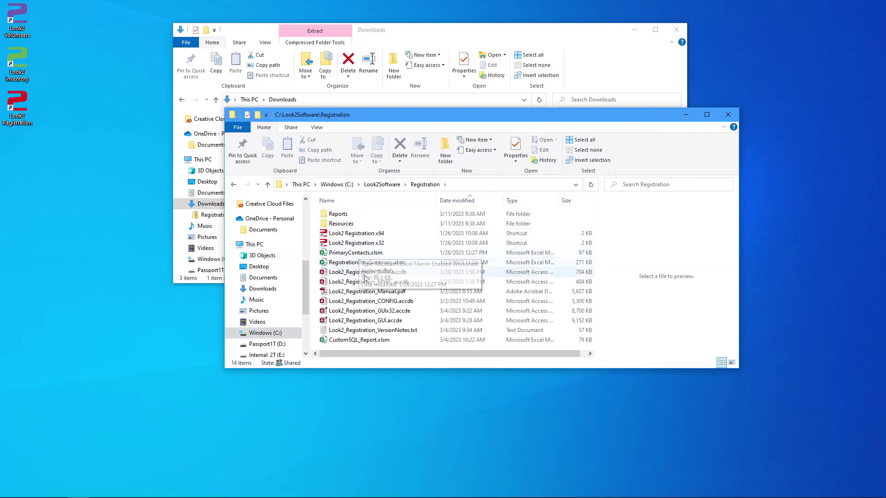
left_click(372, 323)
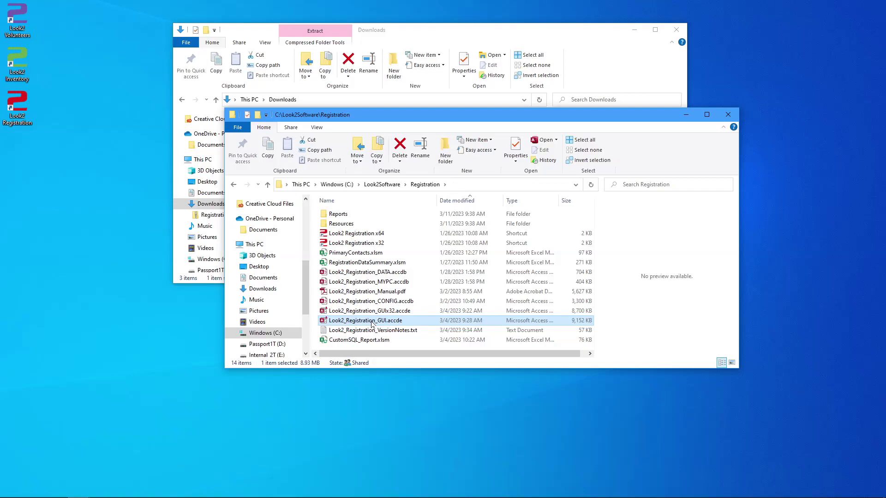
double_click(372, 324)
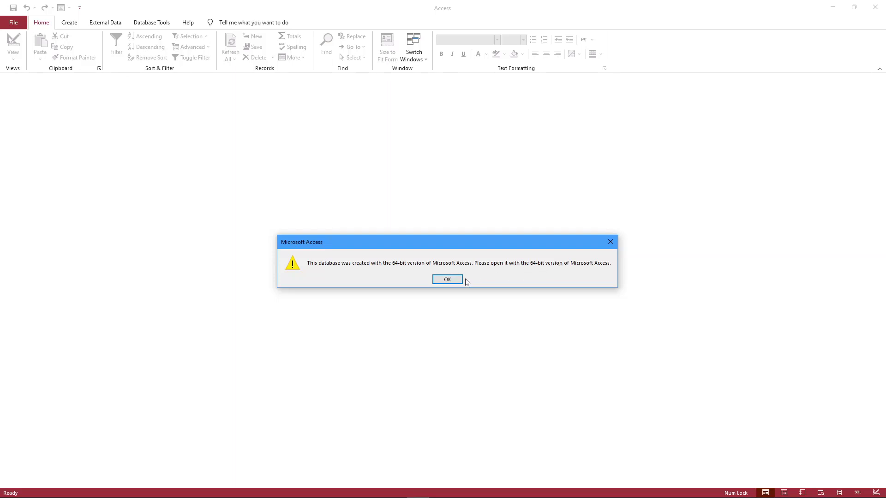
left_click(459, 281)
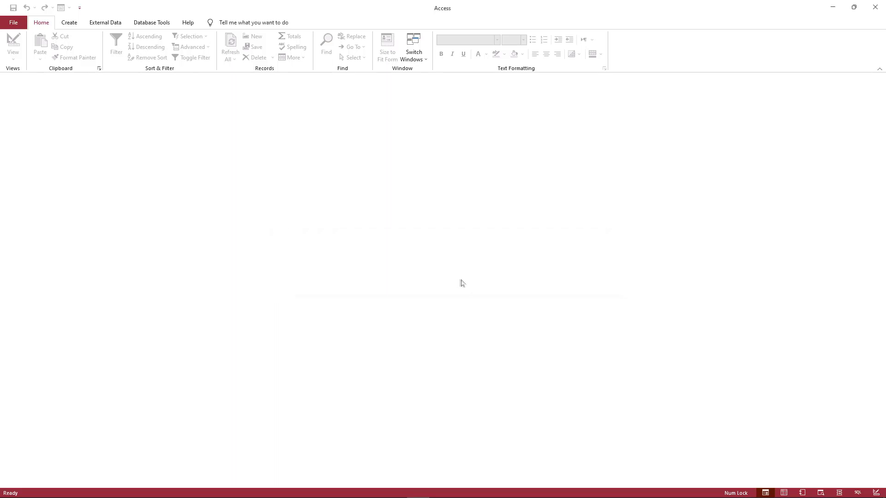
left_click(870, 12)
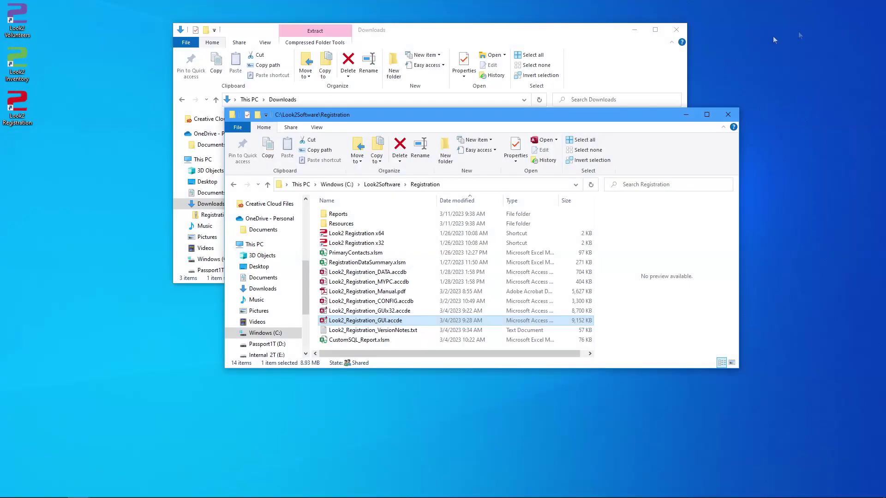
left_click(371, 313)
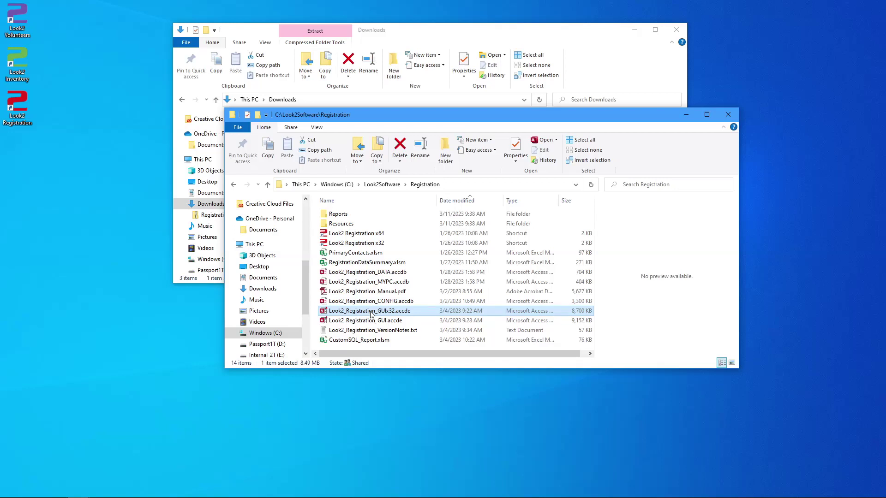
- Launch Look2_Registration_GUIx32.accde and sign in as the admin user with the account password
double_click(371, 312)
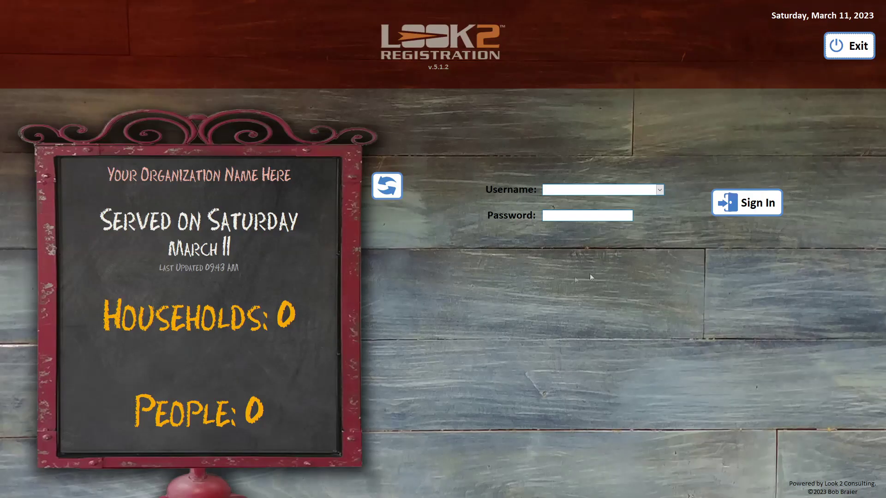
left_click(660, 190)
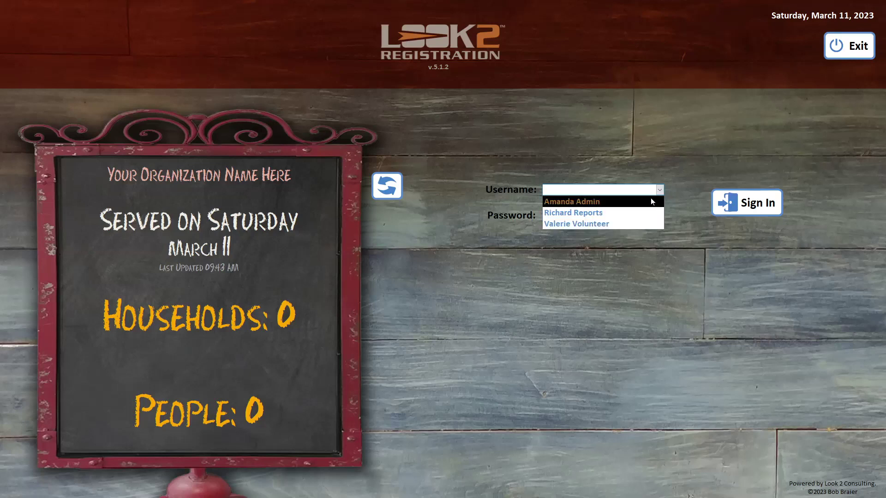
left_click(649, 198)
key("Tab")
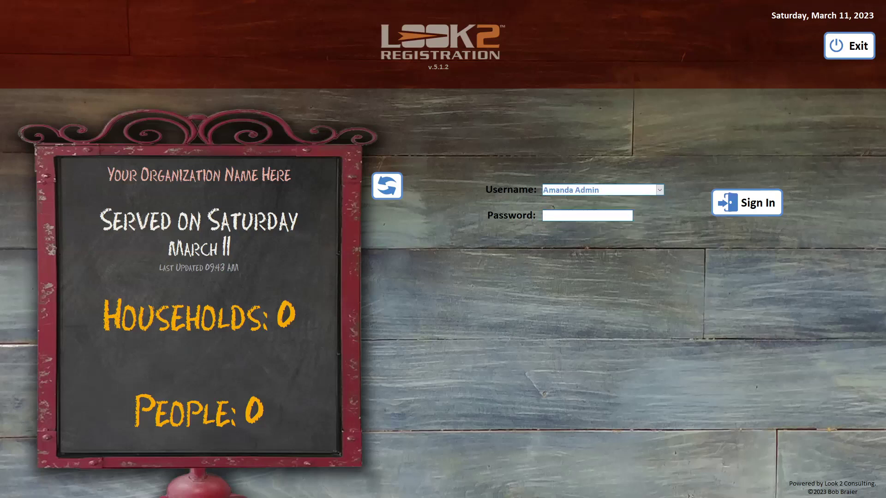
type("password")
left_click(728, 208)
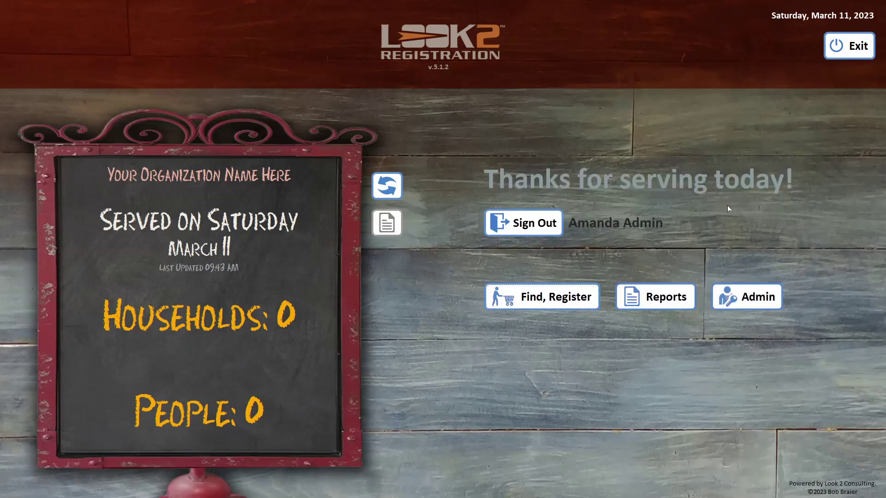
left_click(745, 297)
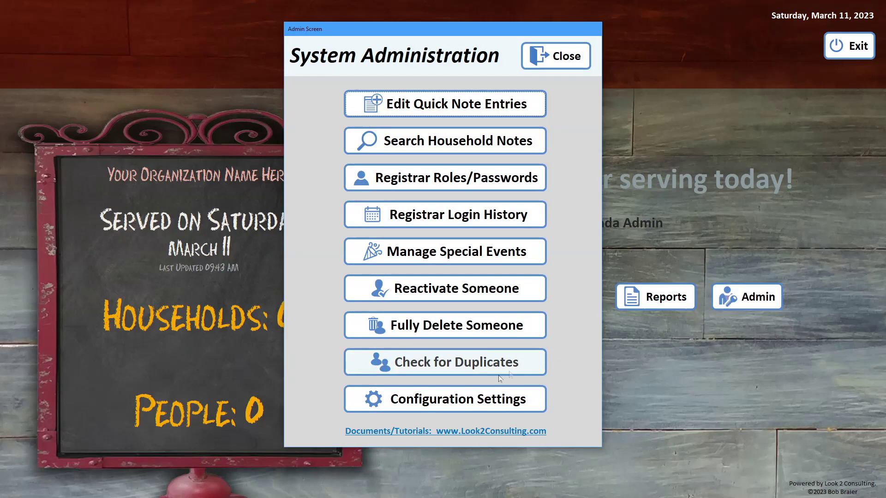
left_click(438, 399)
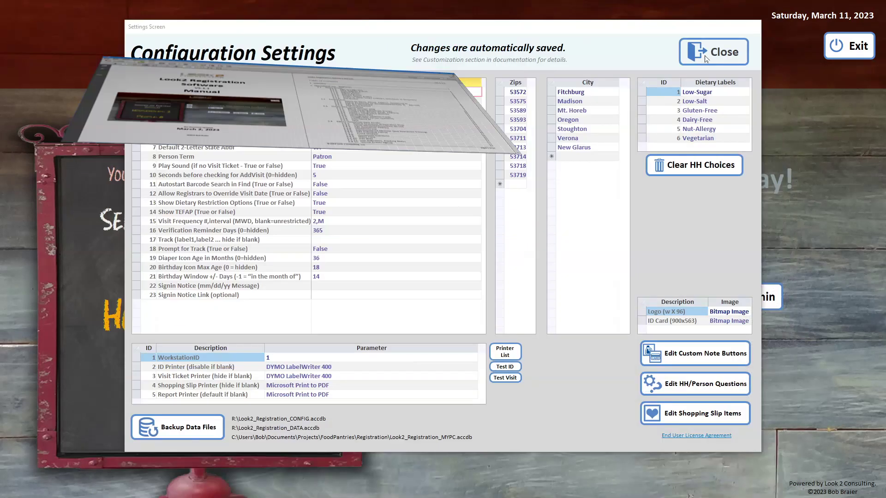
left_click(705, 55)
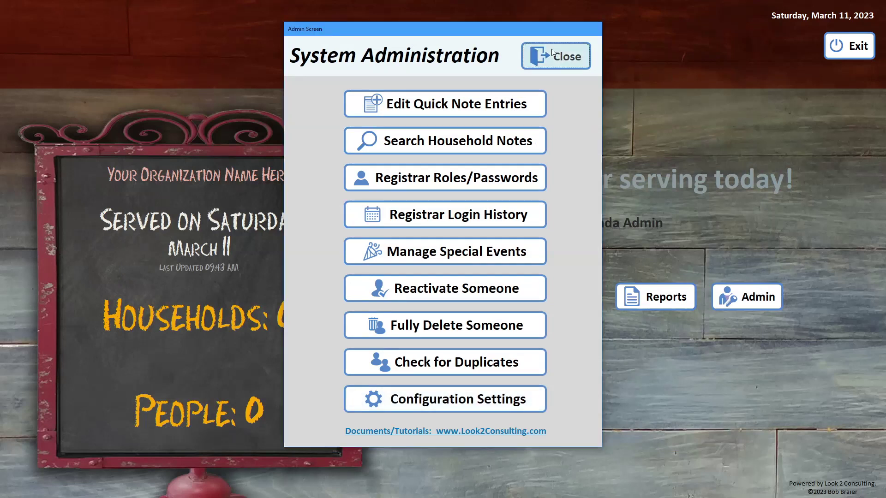
left_click(553, 55)
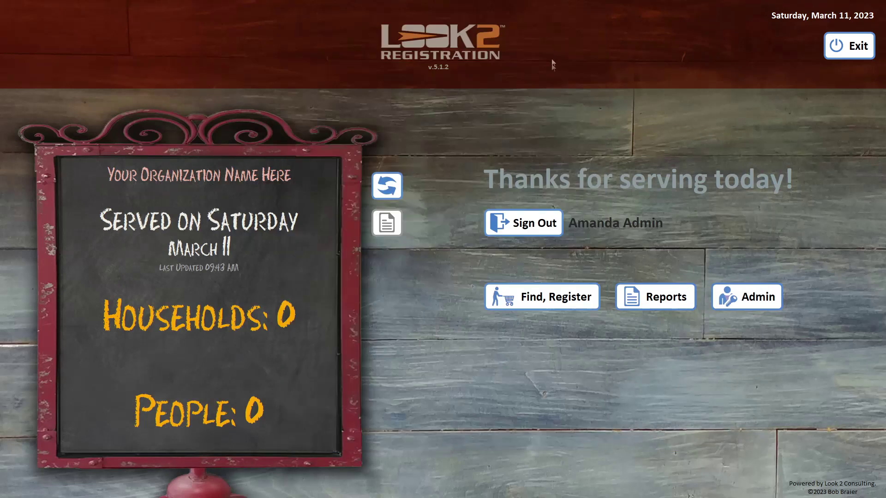
- Search for 'Test', open its household record, add today's visit, and close the record
left_click(526, 290)
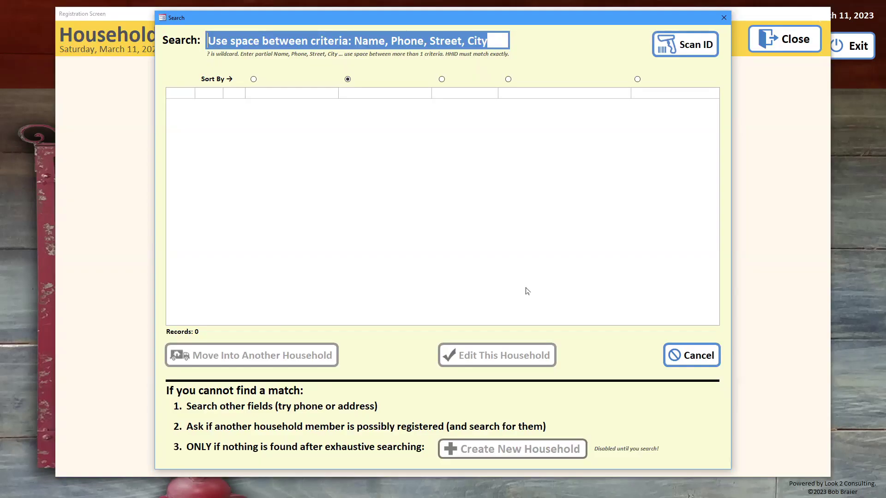
type("Test")
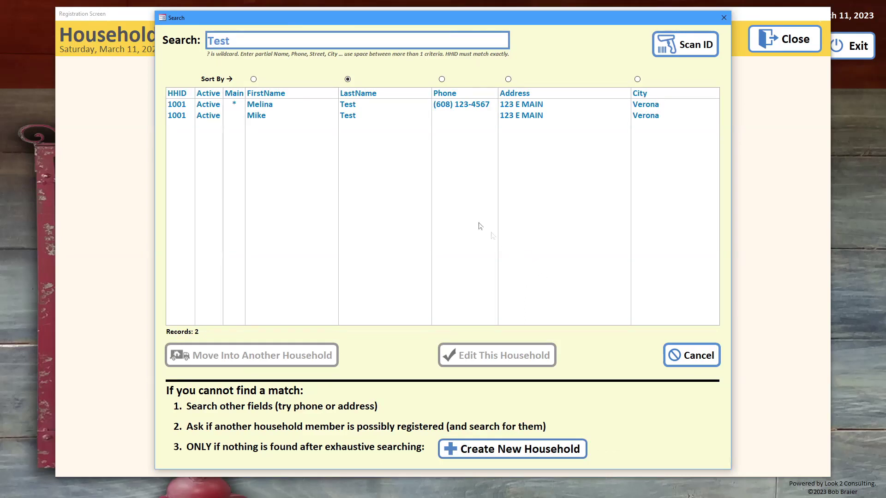
left_click(331, 105)
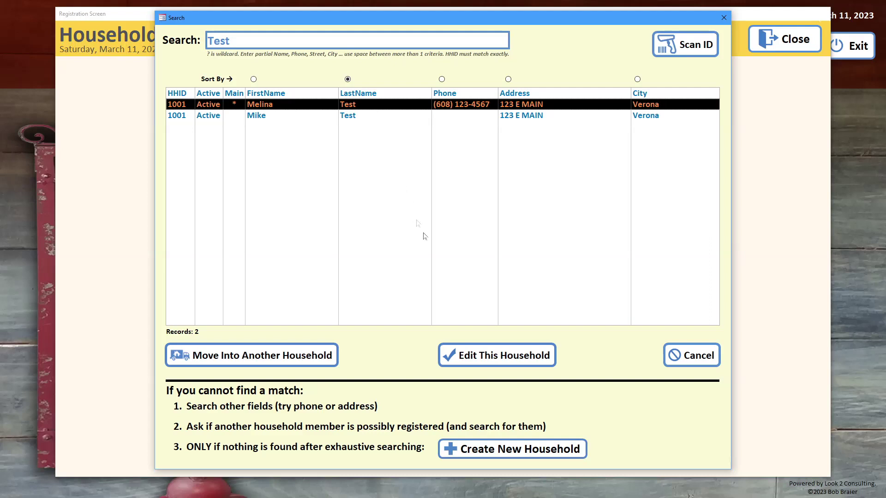
left_click(479, 354)
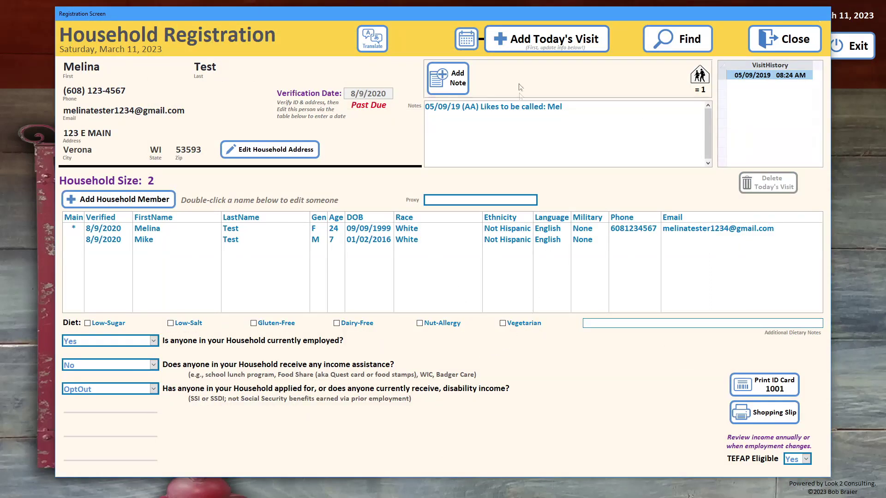
left_click(528, 37)
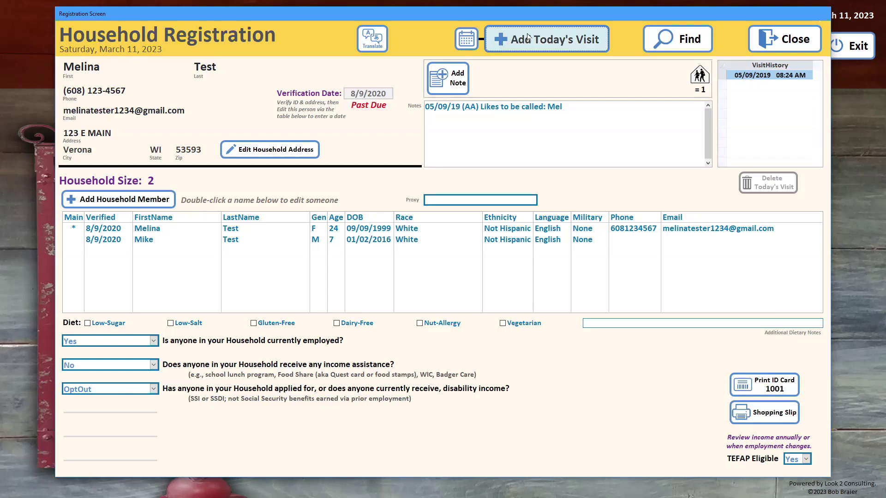
left_click(779, 47)
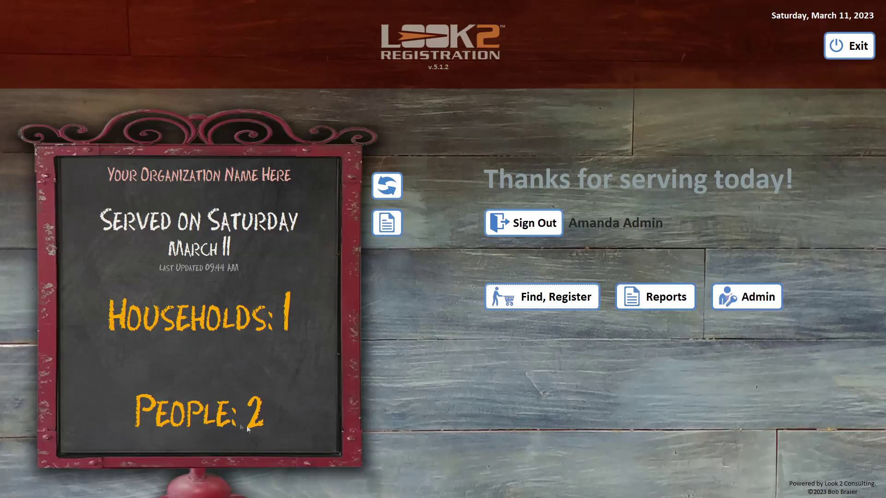
- Exit Look2 Registration, drag the x32 shortcut to the desktop, and page through the manual
left_click(846, 46)
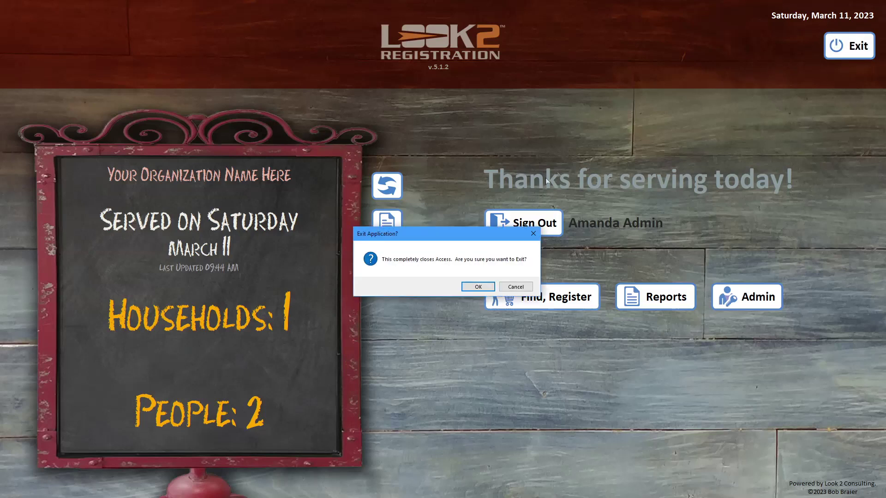
left_click(475, 286)
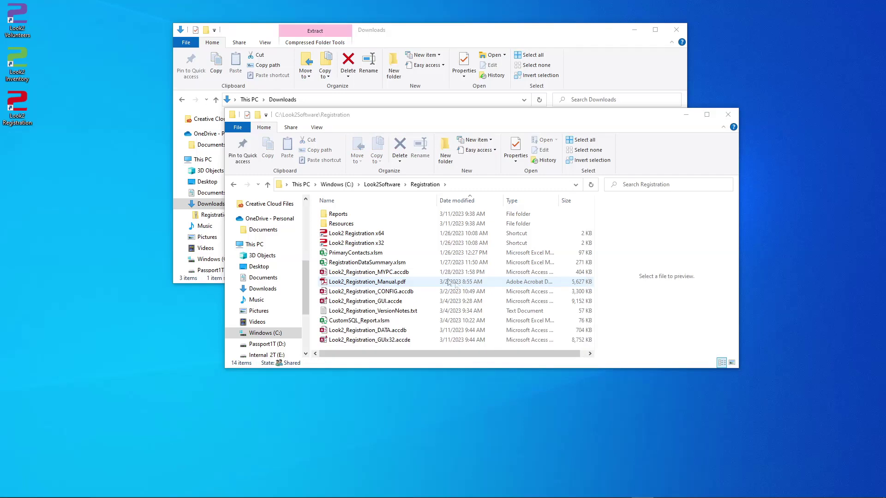
left_click_drag(362, 243, 96, 258)
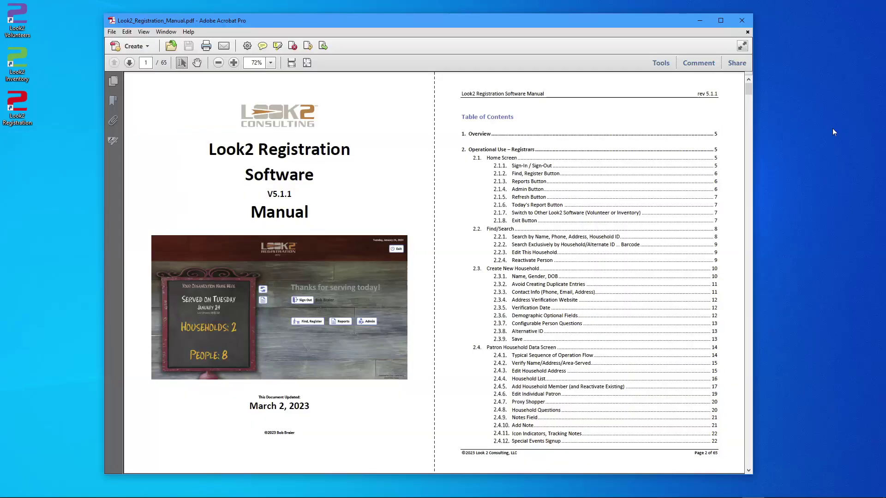
key("Page_Down")
key("Page_Down")
key("Page_Down")
key("Page_Down")
key("Page_Down")
key("Page_Down")
key("Page_Down")
key("Page_Down")
key("Page_Down")
key("Page_Down")
key("Page_Down")
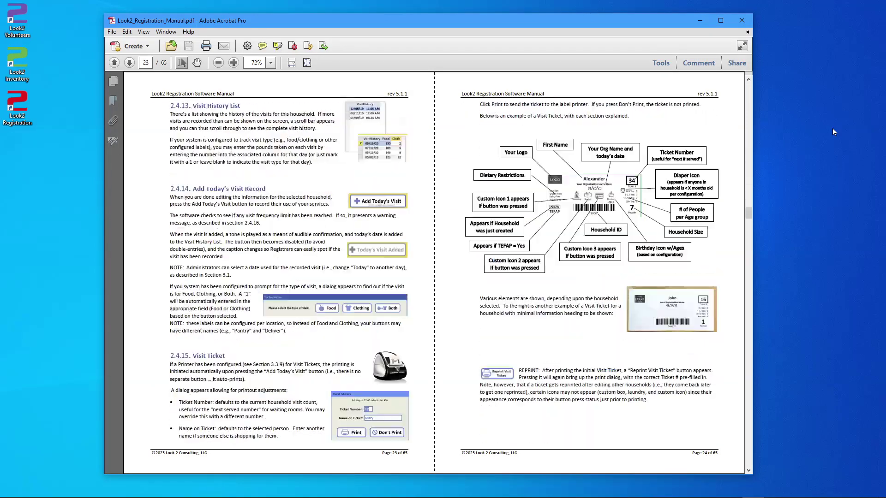
key("Page_Down")
key("Page_Down")
key("Page_Down")
key("Page_Down")
key("Page_Down")
key("Page_Down")
key("Page_Down")
key("Page_Down")
key("Page_Down")
key("Page_Down")
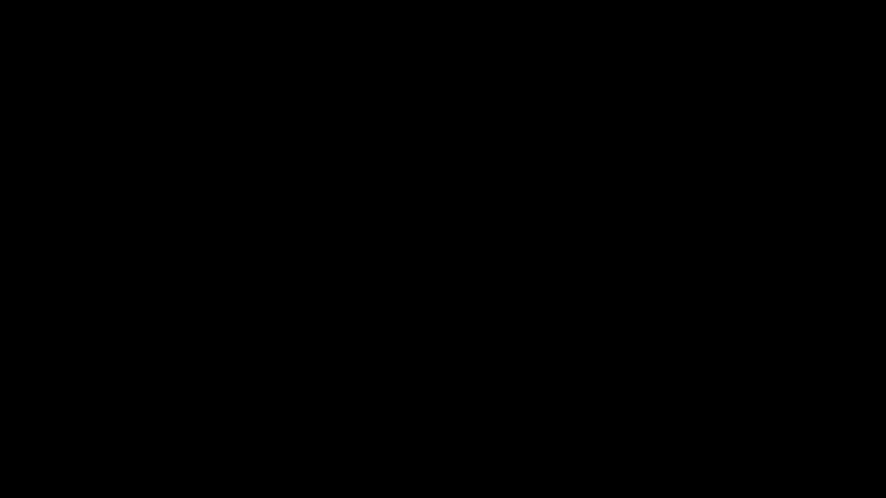